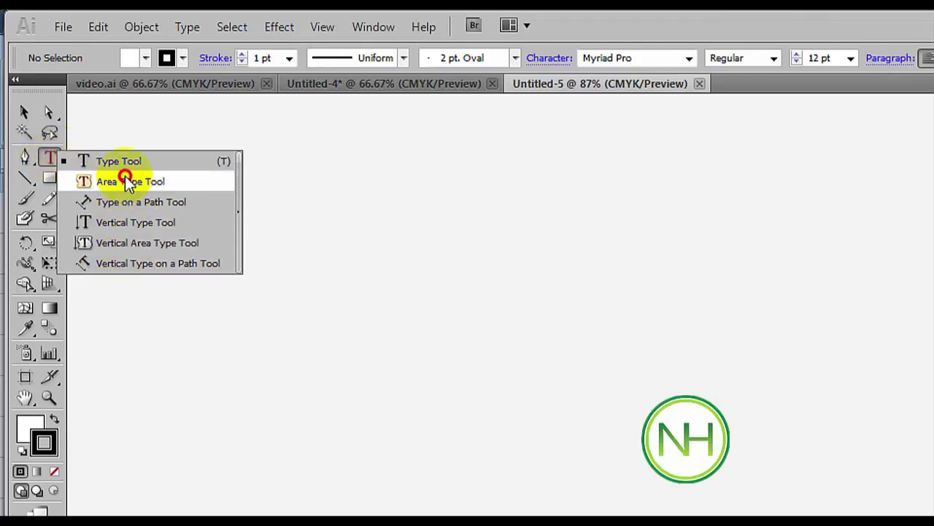
Create point text with the Type tool on the empty canvas and reduce its content to the letter A
left_click(48, 157)
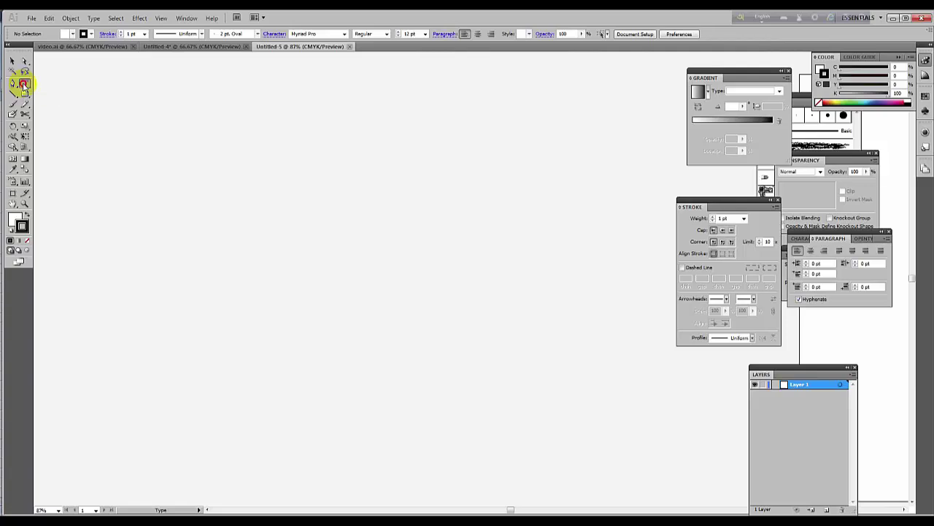
left_click(24, 85)
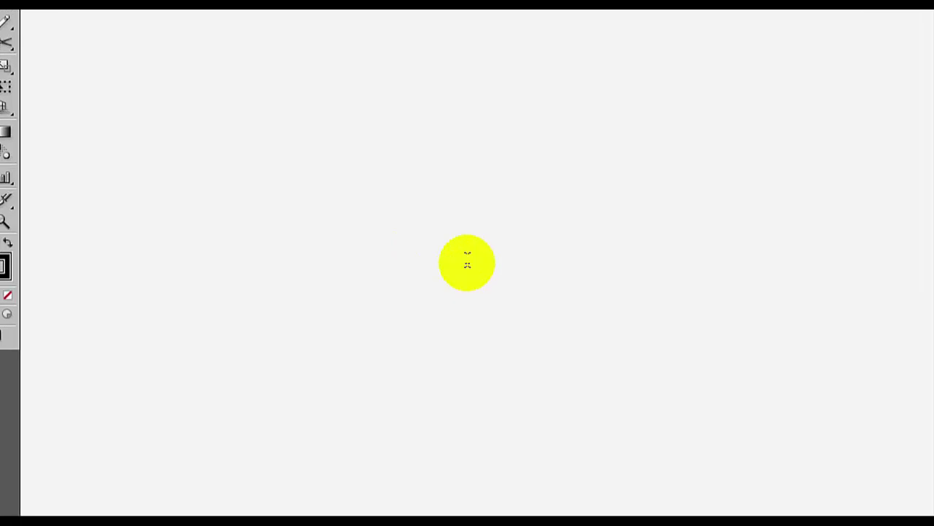
left_click(257, 224)
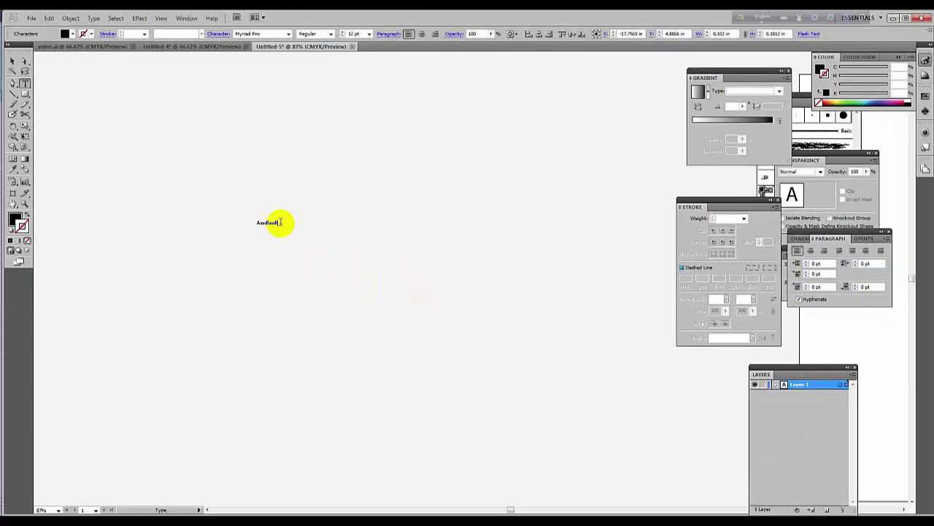
mouse_move(251, 223)
left_mouse_down()
mouse_move(276, 229)
mouse_move(241, 226)
mouse_move(270, 226)
mouse_move(260, 229)
left_mouse_up()
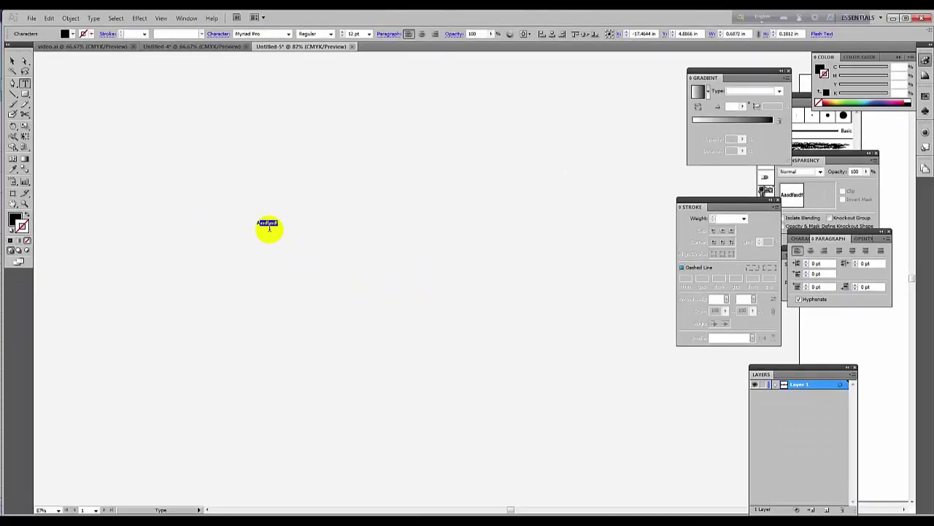
key("BackSpace")
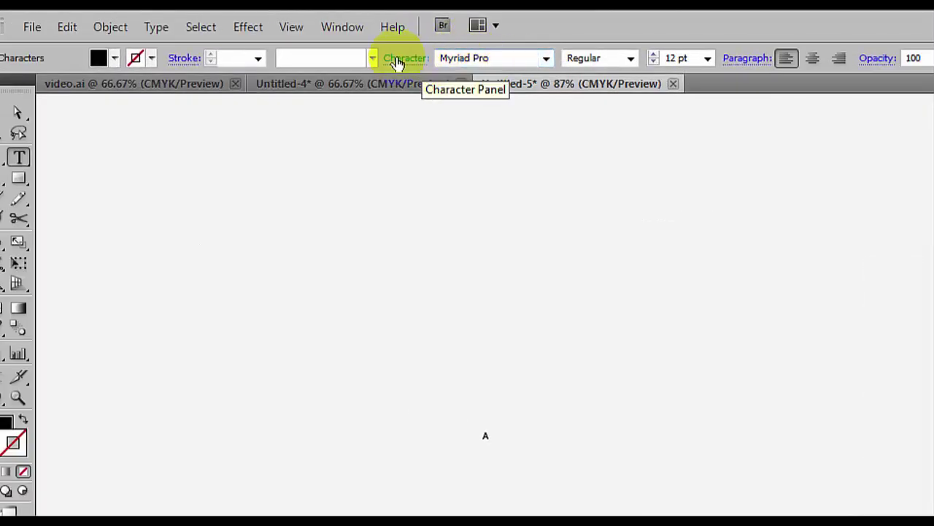
Replace the letter A with B and set its font size to 36 pt
left_click(507, 59)
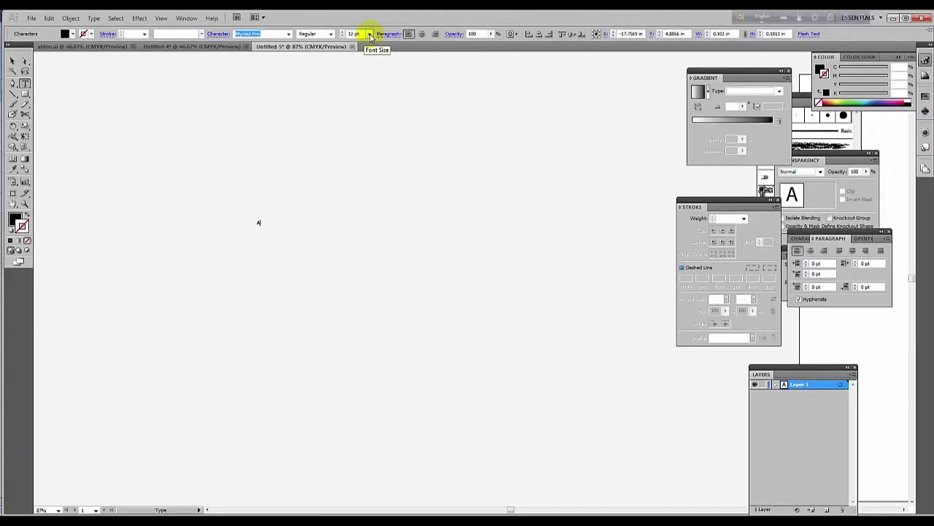
left_click(370, 35)
left_click(357, 131)
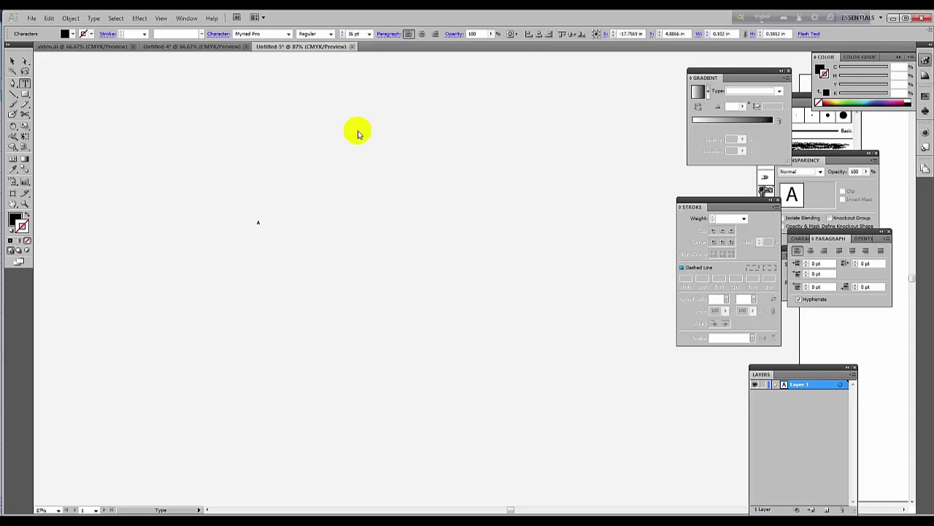
left_click_drag(263, 223, 242, 221)
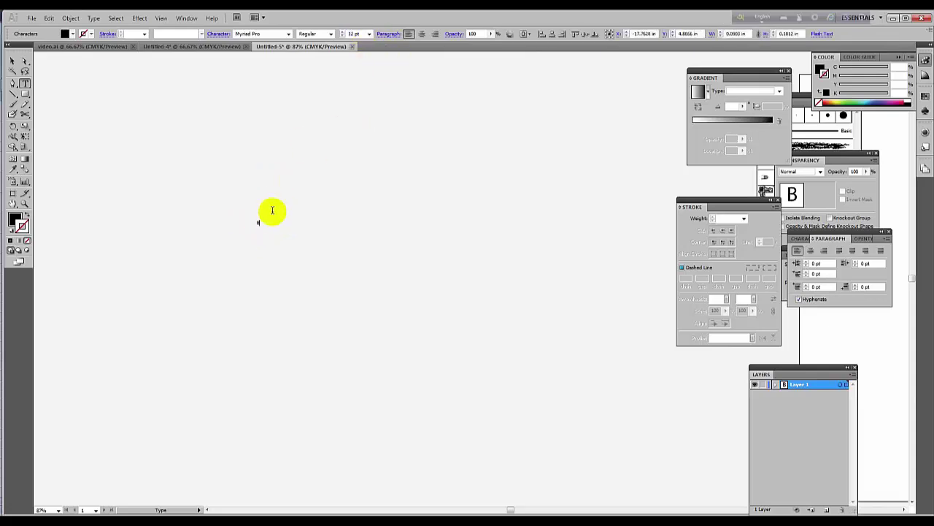
left_click_drag(264, 222, 212, 217)
left_click(370, 35)
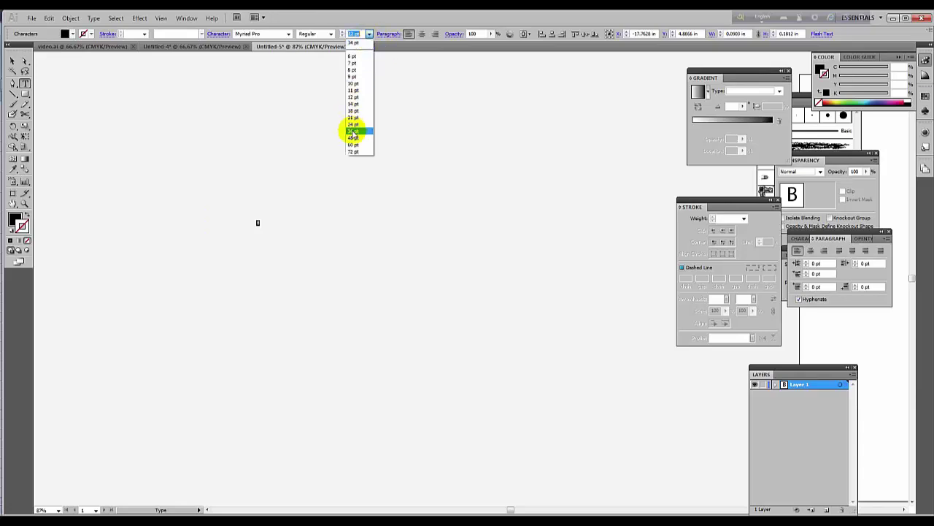
left_click(355, 131)
Select the letter B as an object and scale it up to about 1.31 in wide and 1.60 in high
left_click(12, 61)
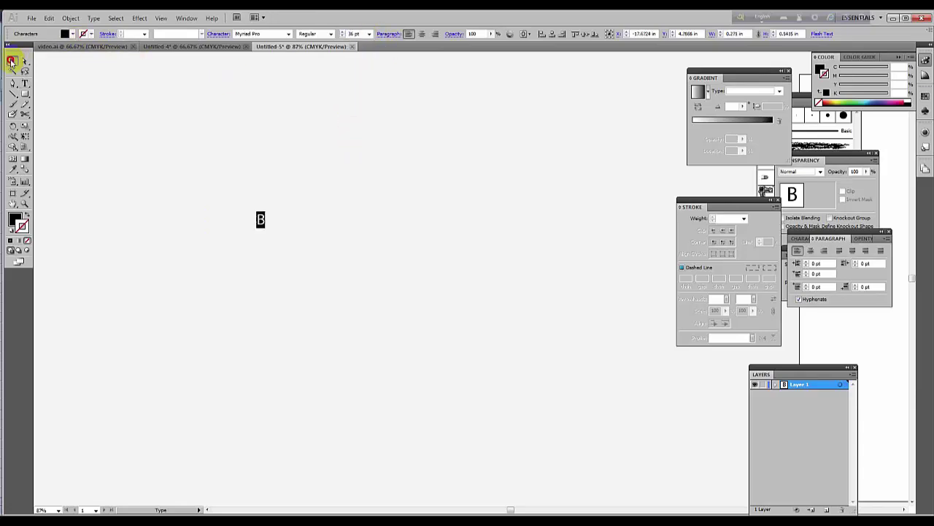
left_click(258, 231)
left_click(261, 220)
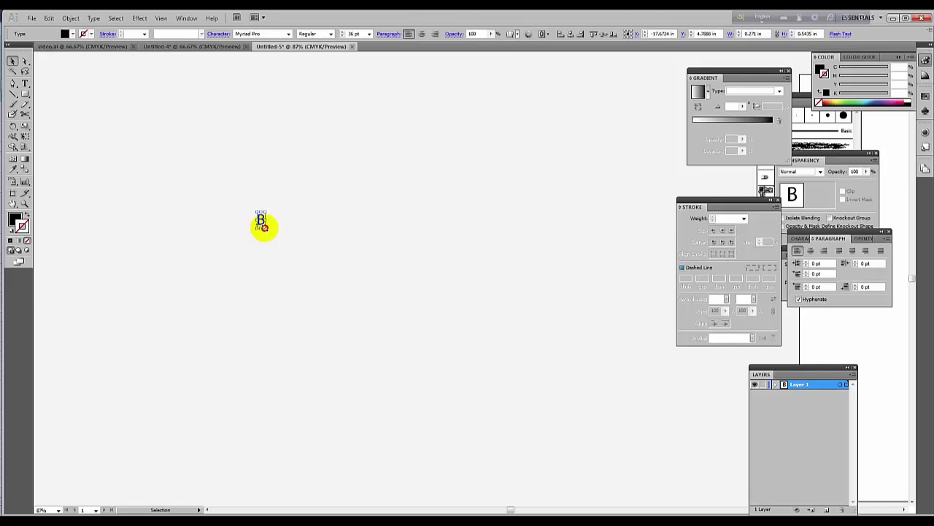
left_click_drag(264, 227, 281, 191)
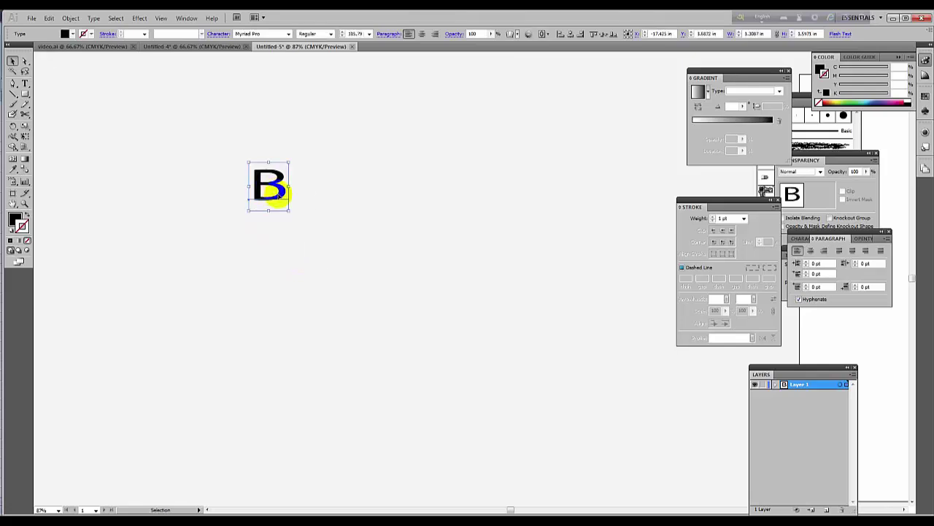
Extend the enlarged B text so that it reads Bangladesh
double_click(284, 181)
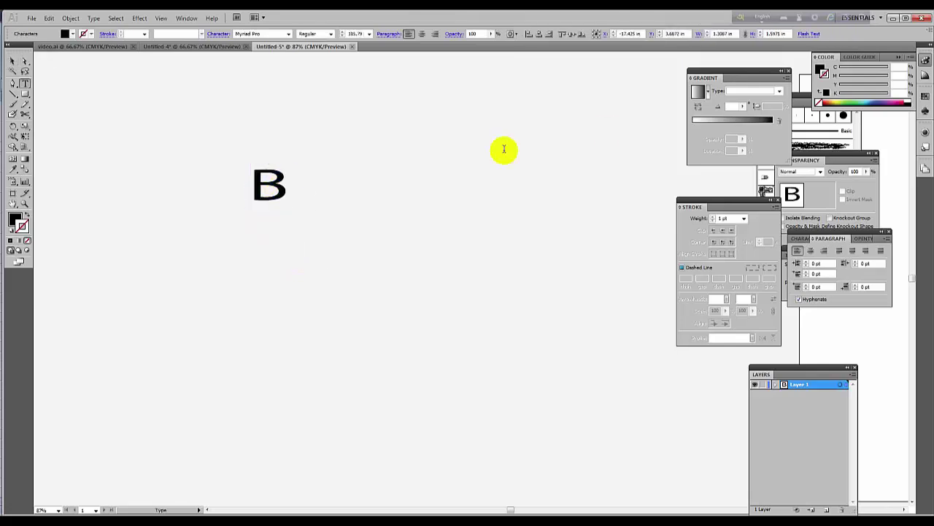
type("an")
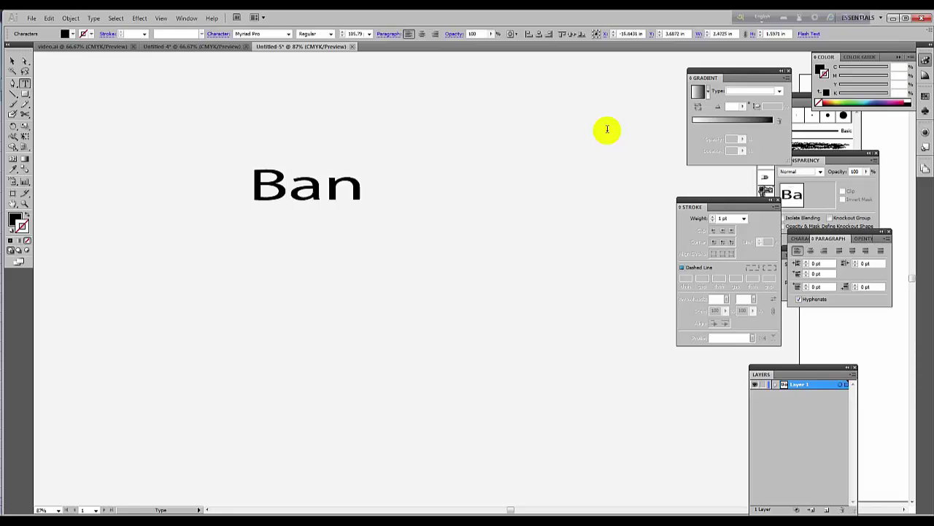
type("gladesh")
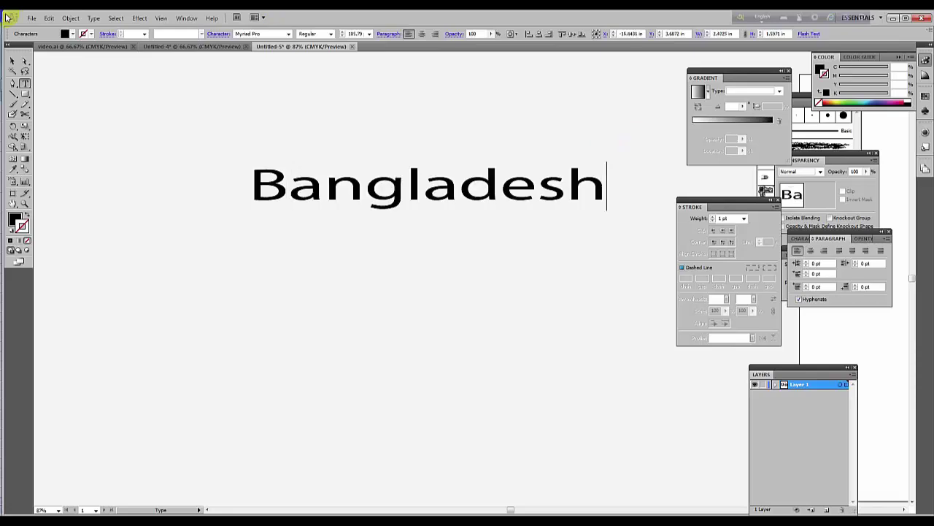
Move the Bangladesh text up and left, and stretch it to about 12.3 in wide and 2.86 in high
left_click(12, 64)
left_click_drag(309, 163, 250, 118)
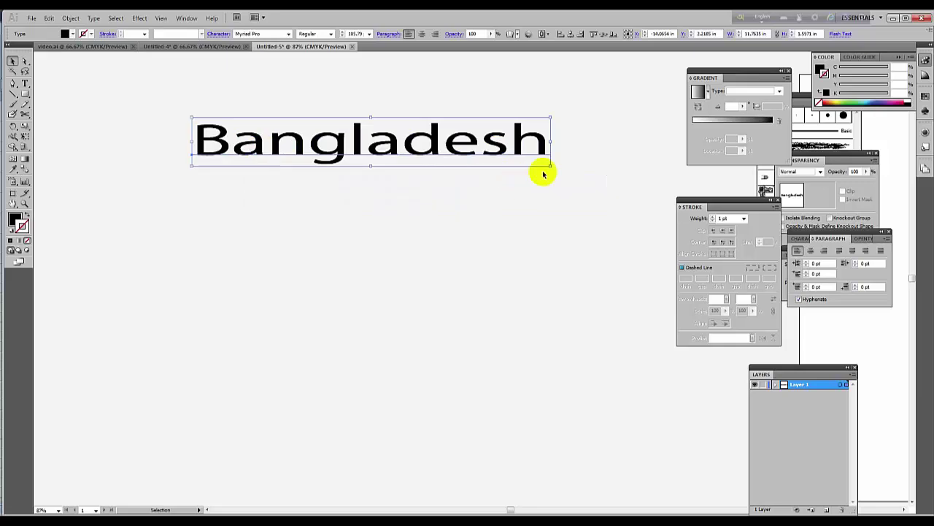
left_click_drag(551, 168, 568, 205)
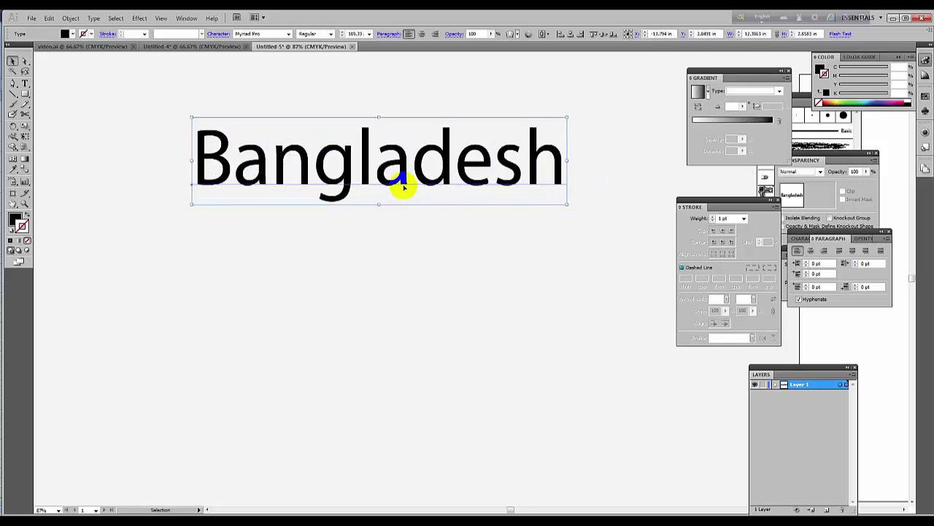
mouse_move(322, 179)
left_mouse_down()
mouse_move(288, 167)
mouse_move(321, 173)
left_mouse_up()
Add the text asdfasdfasdf below Bangladesh and scale it up to about 9.77 in wide
left_click(24, 84)
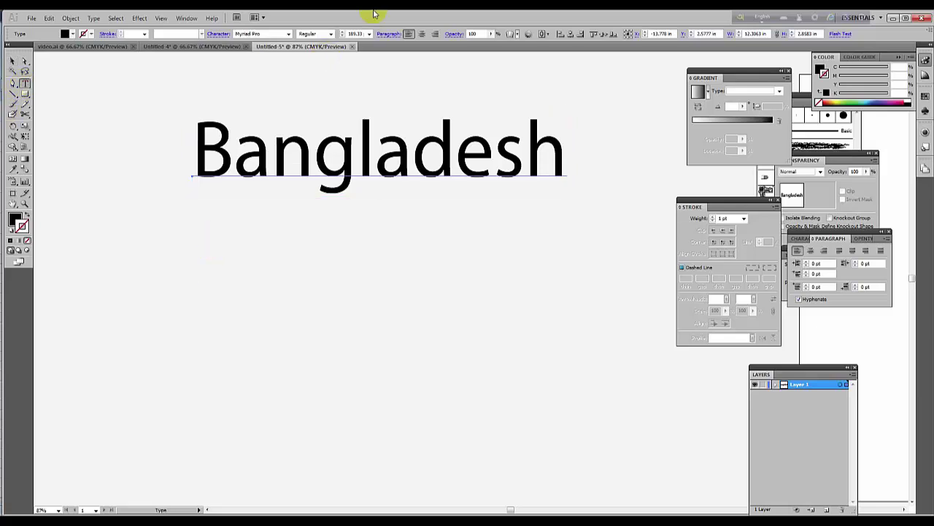
left_click(194, 243)
type("asdfasdfasdf")
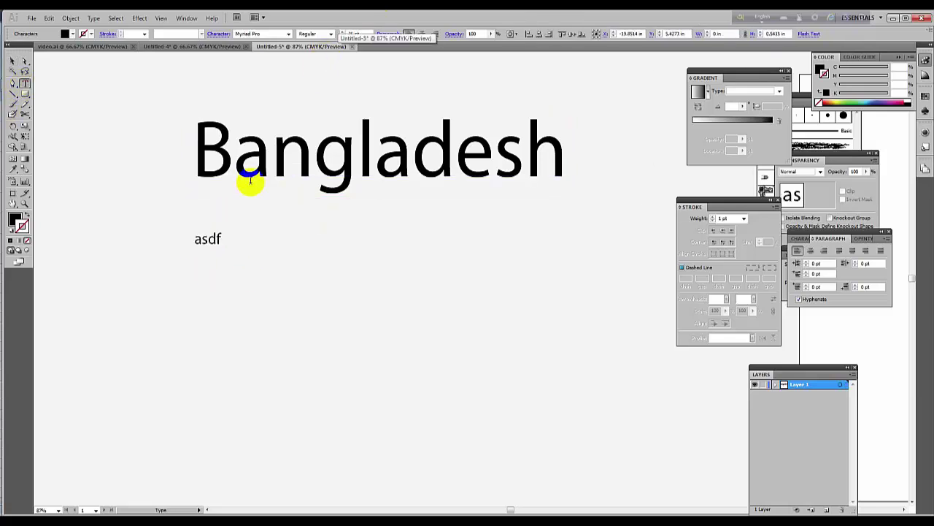
left_click(19, 61)
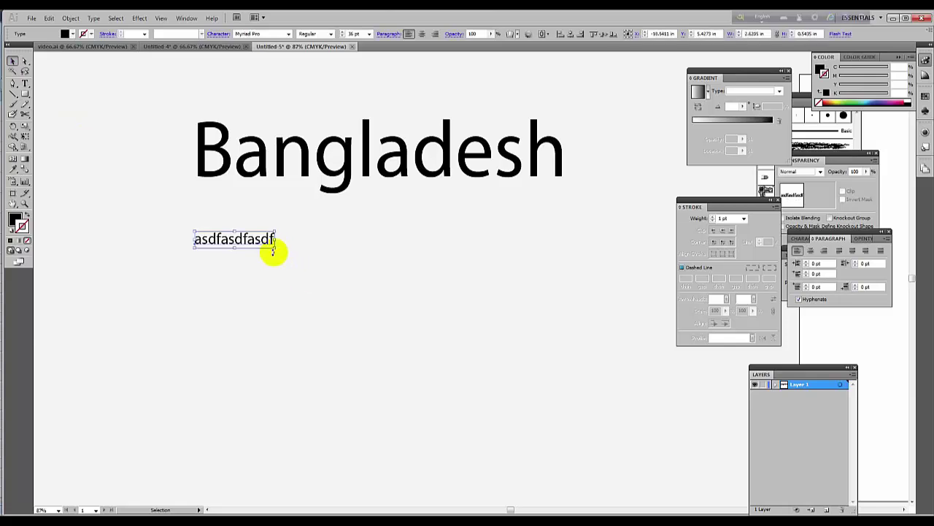
left_click_drag(276, 247, 497, 312)
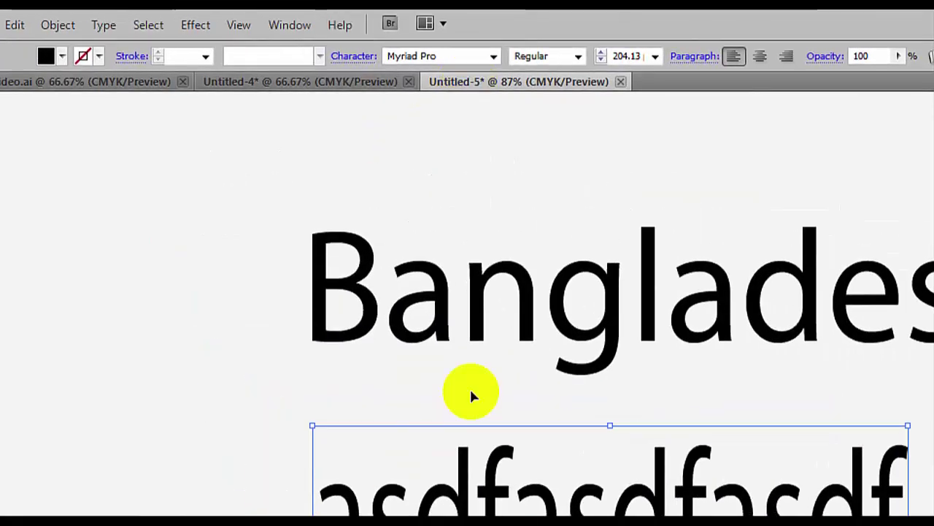
Look through the font family, style and size choices for the asdfasdfasdf text, and delete that text
left_click(494, 60)
left_click(494, 58)
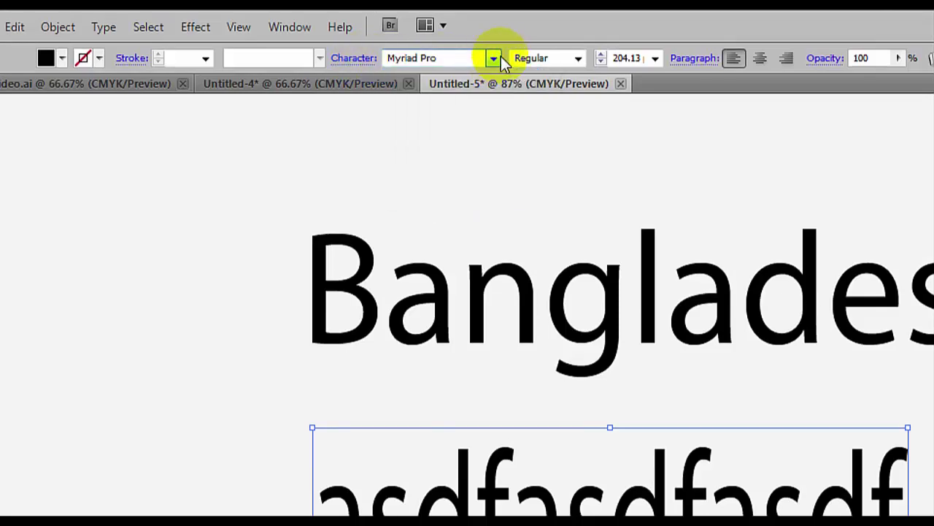
left_click(579, 60)
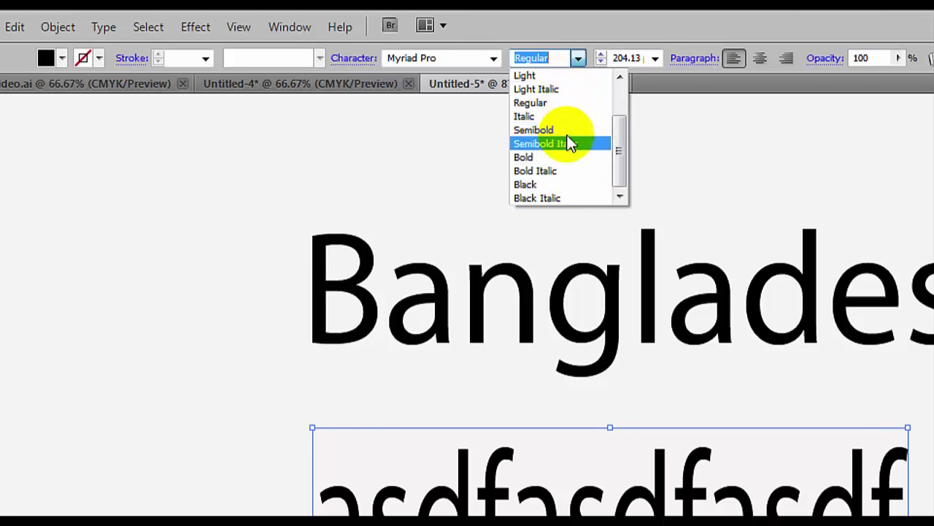
left_click(574, 57)
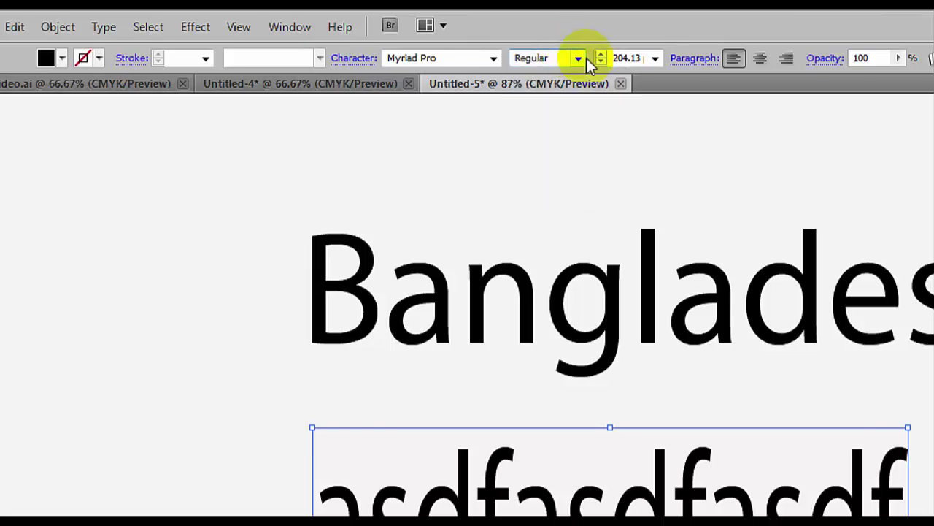
left_click(656, 58)
left_click(656, 58)
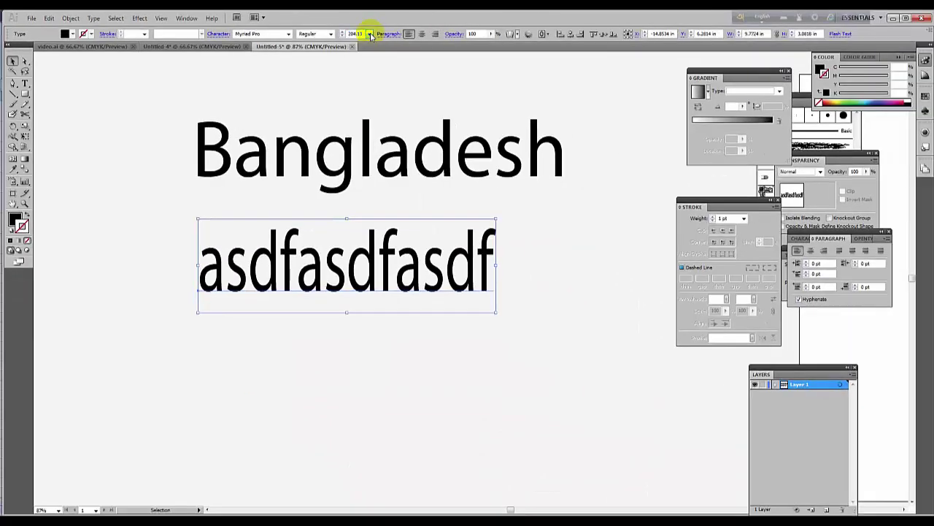
key("Delete")
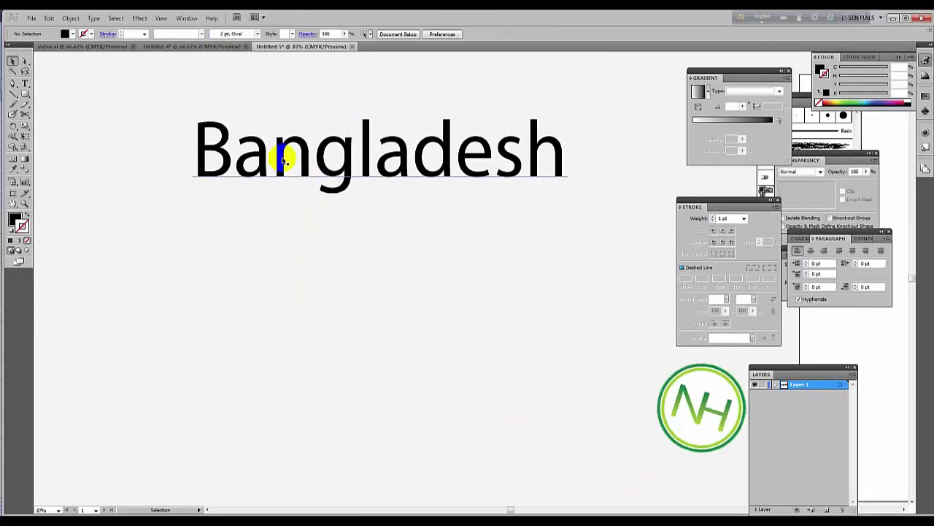
Select the Bangladesh text and shift it slightly up and to the left
left_click(283, 153)
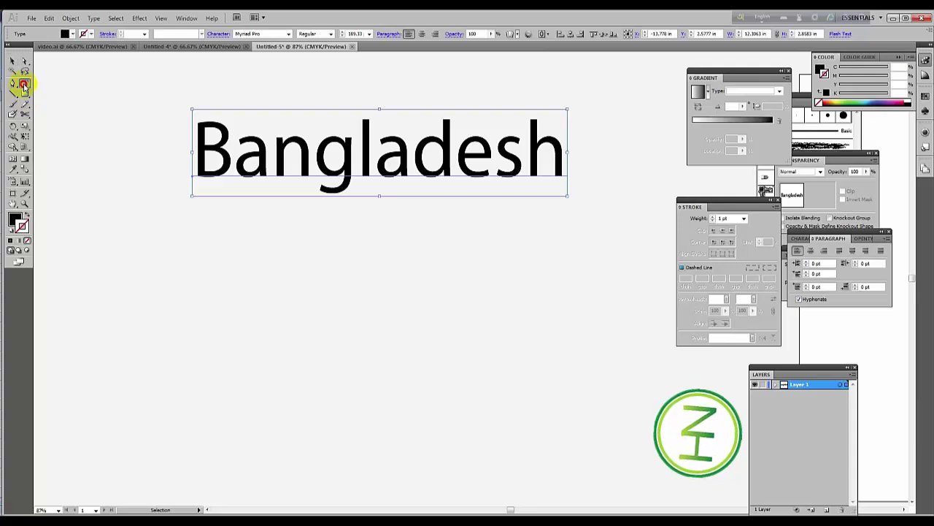
mouse_move(24, 84)
left_mouse_down()
mouse_move(81, 97)
mouse_move(78, 84)
mouse_move(96, 95)
mouse_move(66, 106)
mouse_move(105, 104)
mouse_move(69, 79)
mouse_move(70, 131)
mouse_move(69, 90)
mouse_move(26, 82)
left_mouse_up()
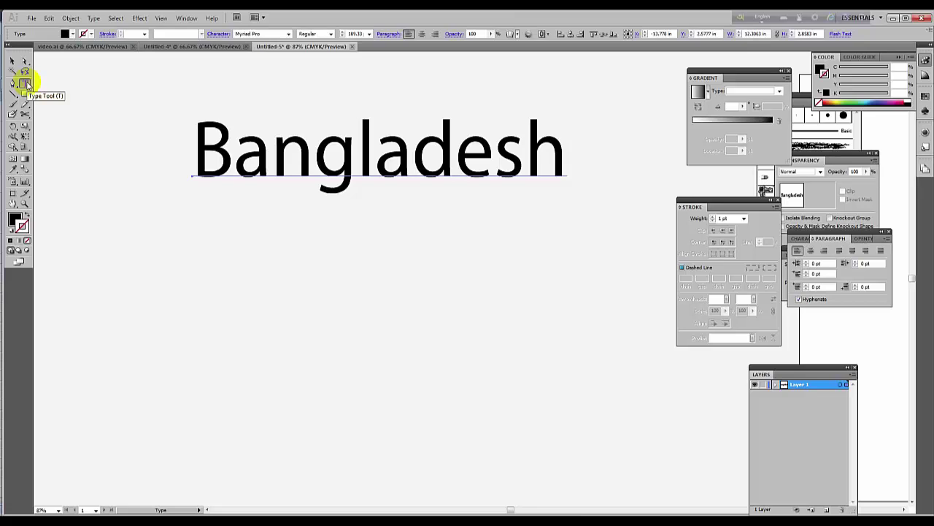
left_click(12, 61)
left_click(246, 130)
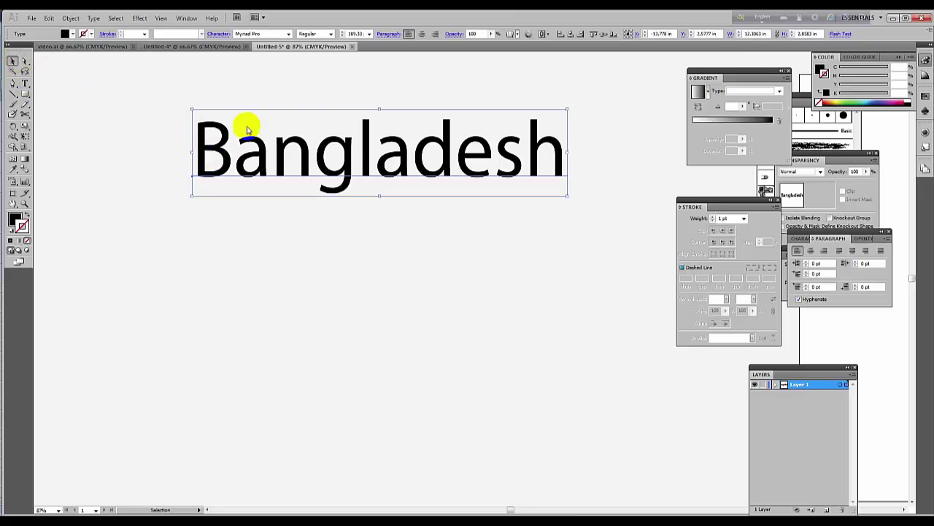
mouse_move(247, 130)
left_mouse_down()
mouse_move(246, 141)
mouse_move(240, 123)
left_mouse_up()
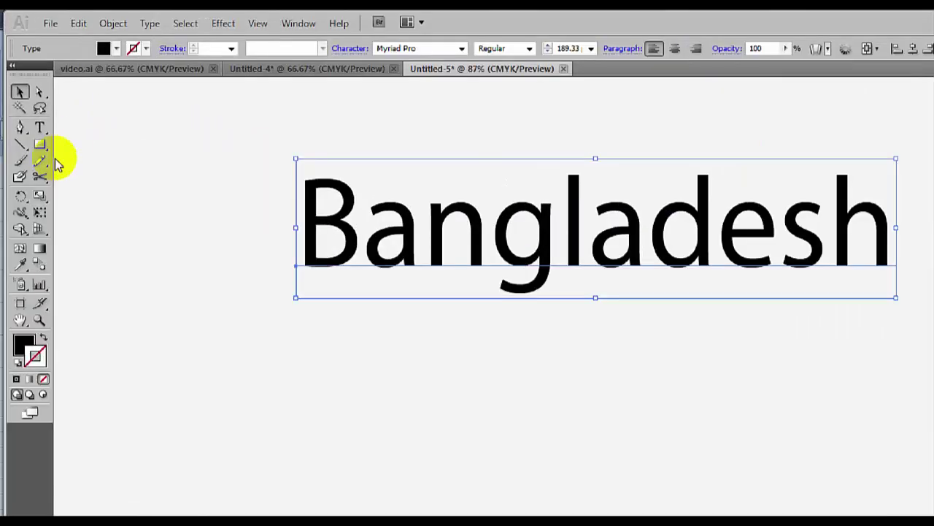
Switch from the Type tool to its Area Type variant
left_click(25, 83)
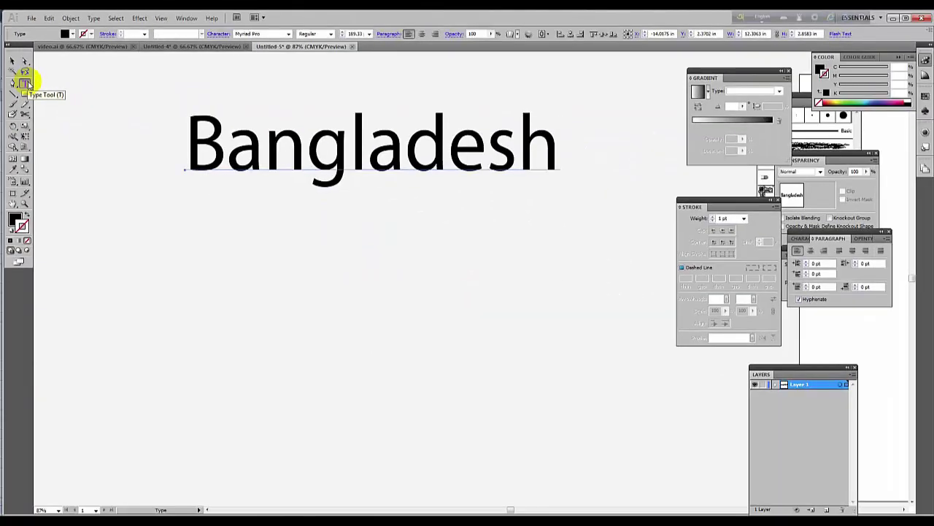
left_click_drag(25, 84, 62, 96)
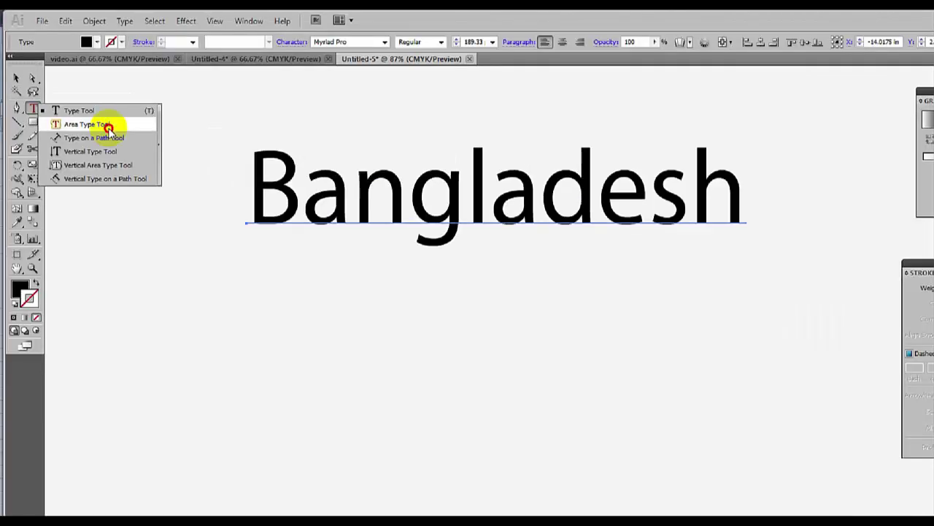
mouse_move(81, 98)
left_mouse_down()
mouse_move(48, 96)
mouse_move(74, 100)
left_mouse_up()
left_click_drag(149, 191, 124, 183)
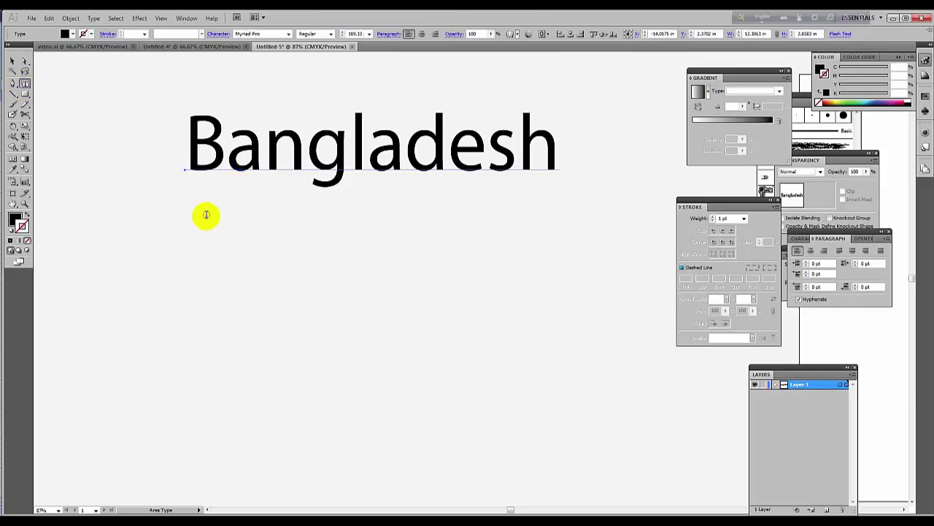
left_click(13, 61)
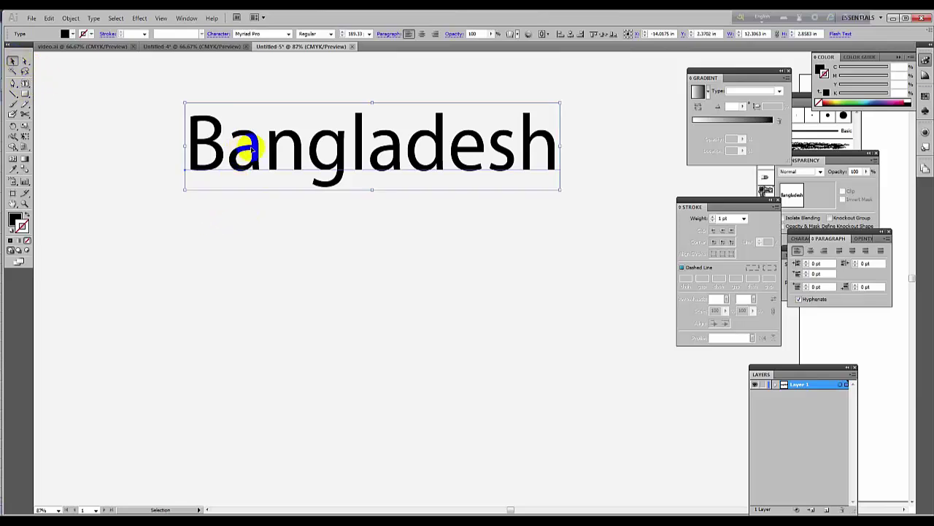
key("ctrl+minus")
left_click_drag(334, 188, 273, 177)
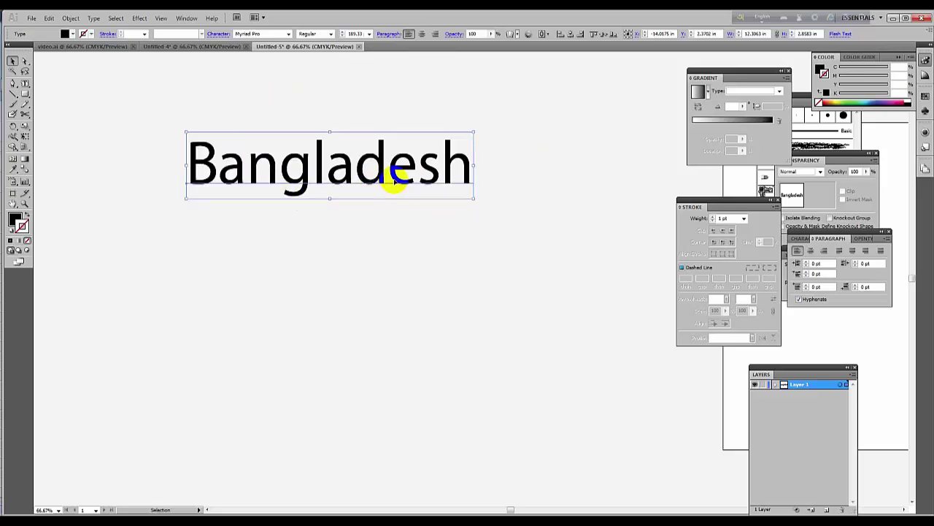
Extend the Bangladesh text so that it reads Bangladesh,I love my Country
double_click(468, 170)
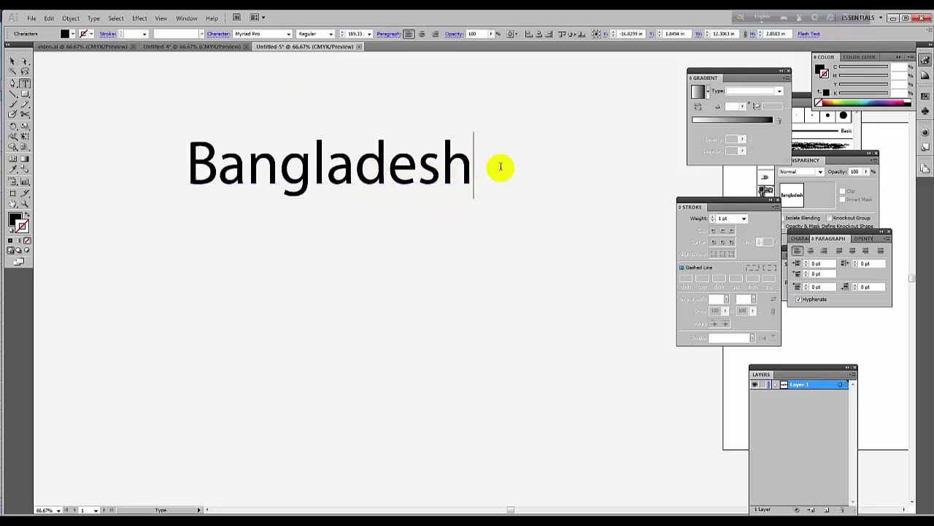
type(",I ")
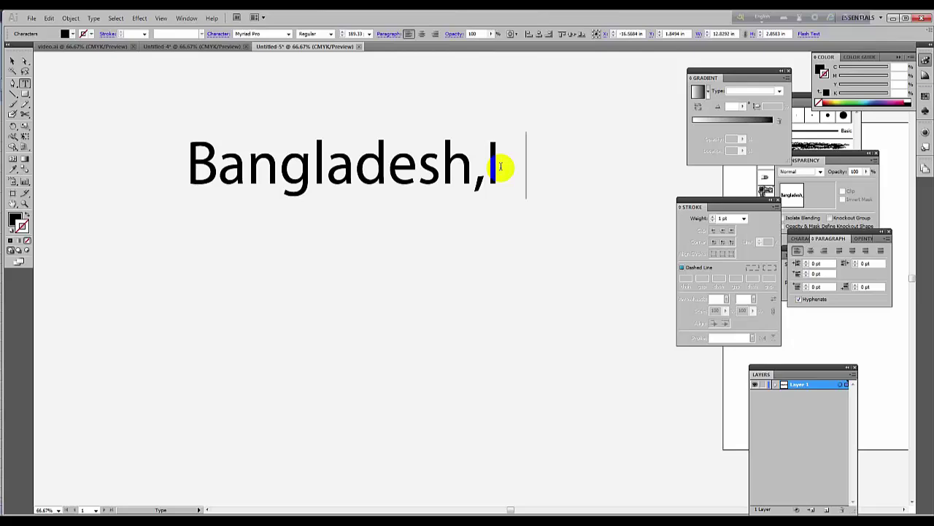
type("love my Count")
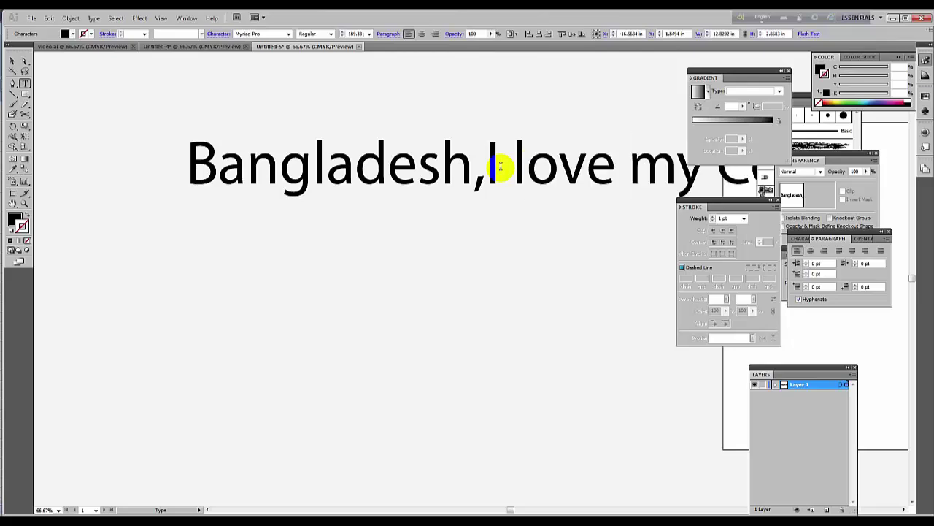
type("ry")
left_click(12, 63)
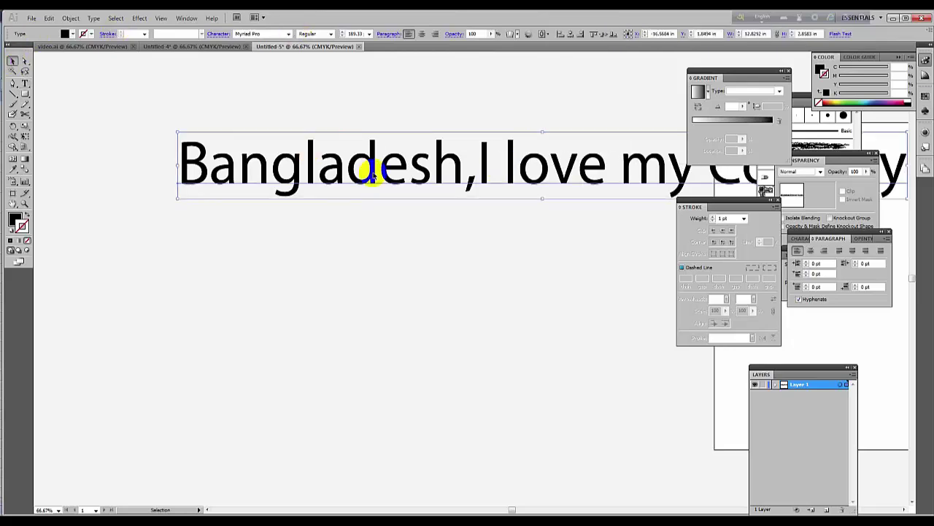
Scale the sentence down to about 17.72 in wide and 2.15 in high and shift it slightly to the left
left_click(369, 34)
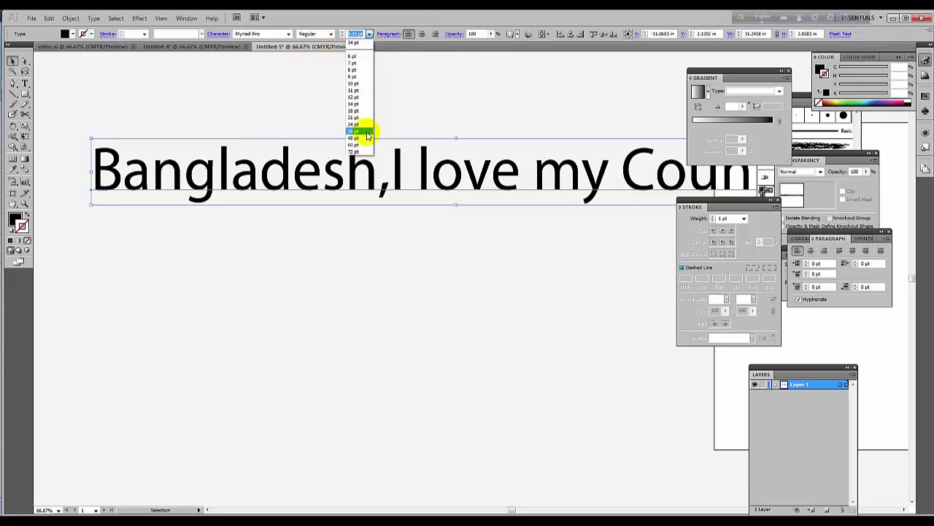
left_click(357, 151)
left_click_drag(365, 193, 505, 213)
left_click_drag(428, 211, 504, 178)
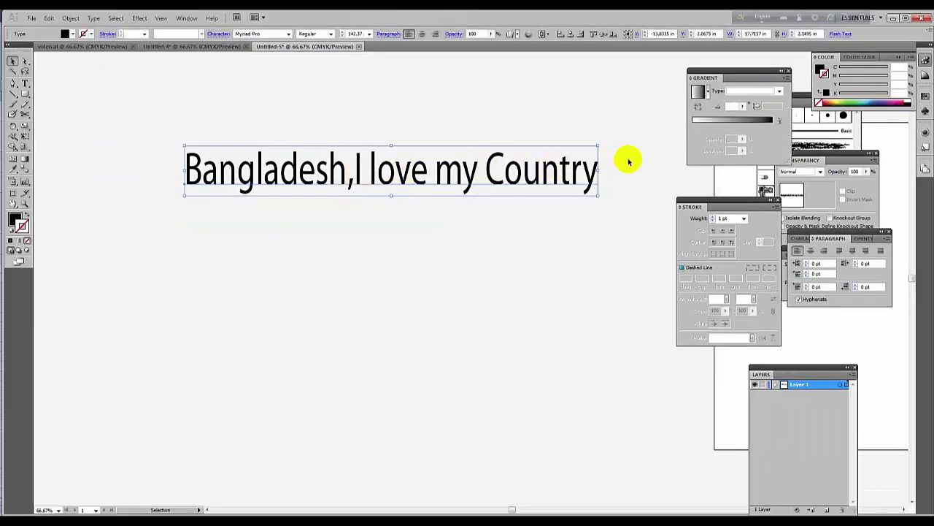
left_click_drag(552, 172, 533, 172)
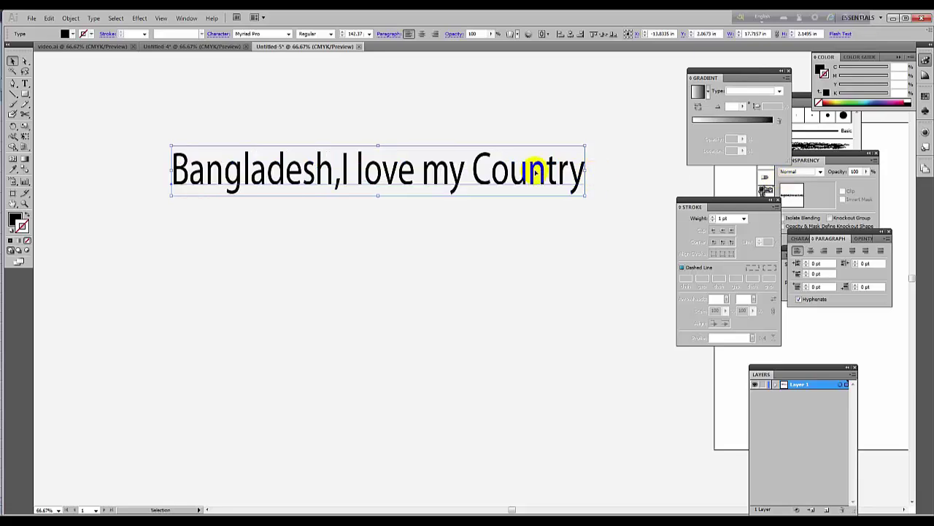
Append asdfsf to the end of the sentence and delete those extra letters again
key("t")
left_click(589, 172)
type("asdfsf")
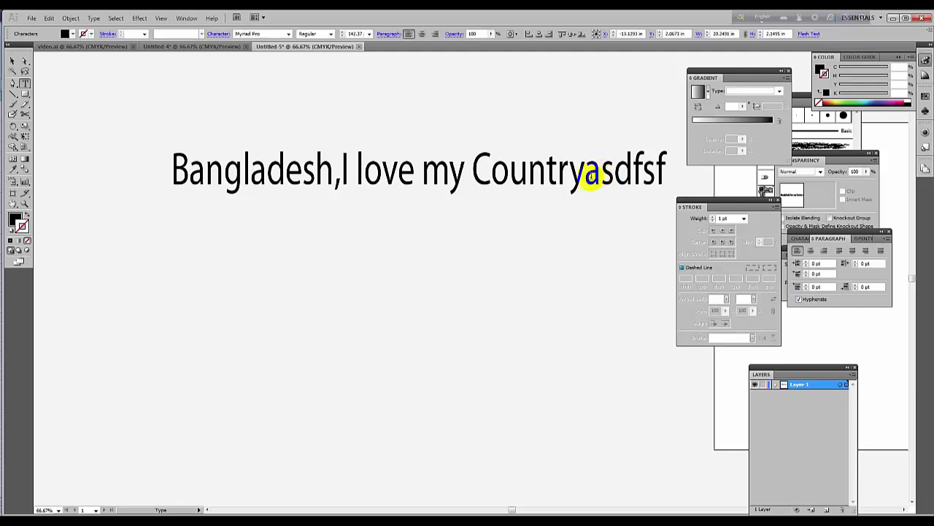
left_click_drag(590, 173, 659, 183)
key("BackSpace")
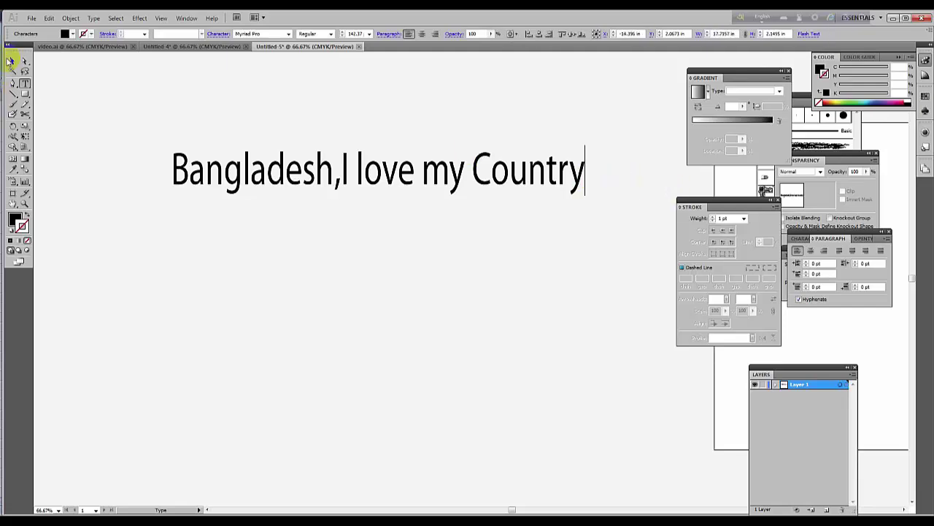
Move the Bangladesh,I love my Country text slightly up and to the left
left_click(10, 61)
left_click_drag(219, 159, 207, 146)
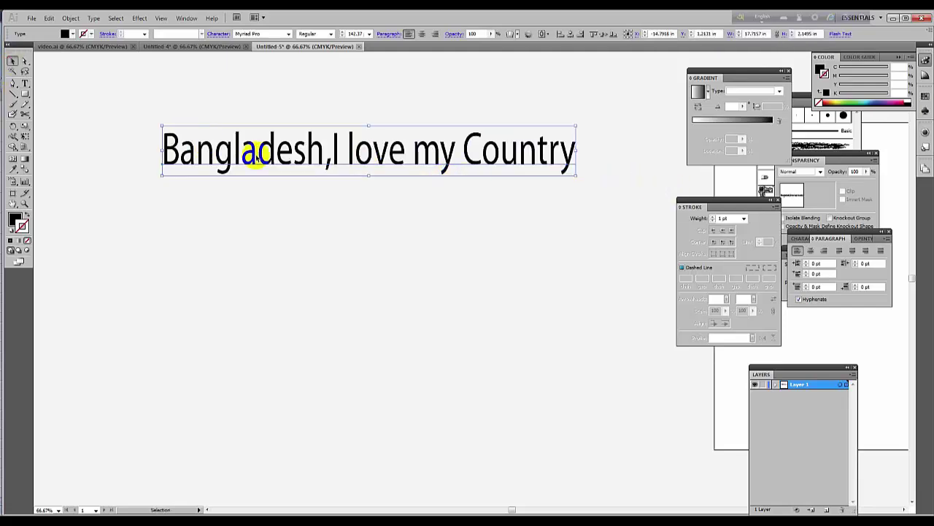
mouse_move(25, 83)
left_mouse_down()
mouse_move(67, 96)
mouse_move(26, 87)
left_mouse_up()
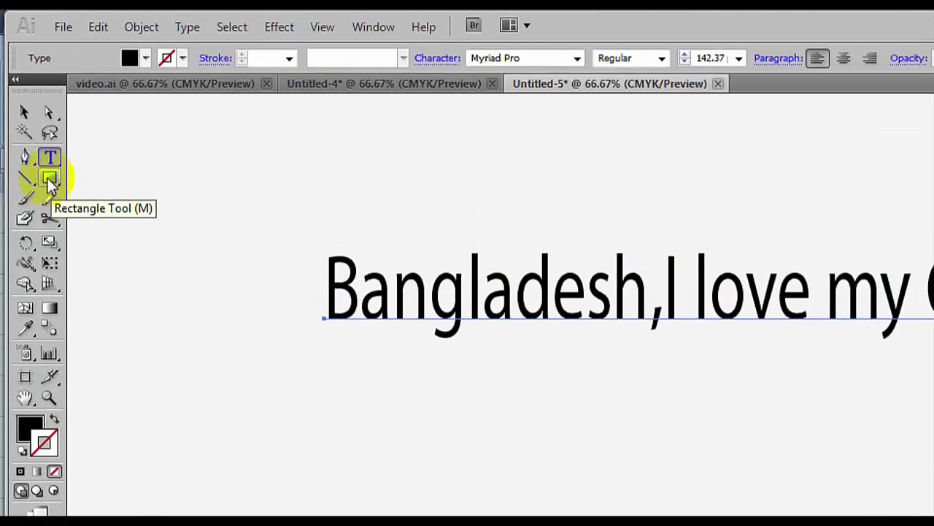
Draw a rectangle about 11.35 in wide and 8.77 in high below the Bangladesh,I love my Country text
left_click(49, 179)
left_click_drag(427, 423, 781, 525)
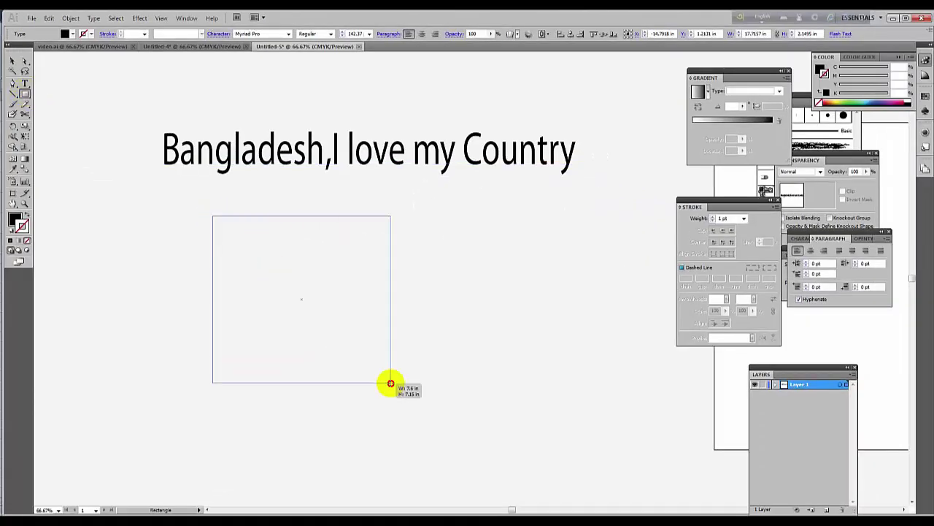
left_click_drag(391, 384, 478, 418)
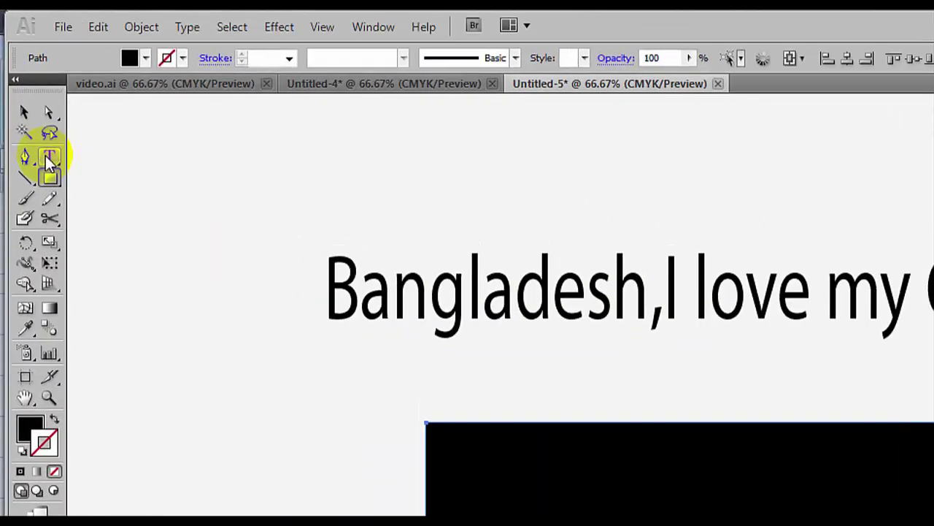
Turn the rectangle into a text area with the Area Type tool and enter I love Bangladesh in it
left_click_drag(40, 128, 109, 152)
left_click_drag(137, 183, 136, 183)
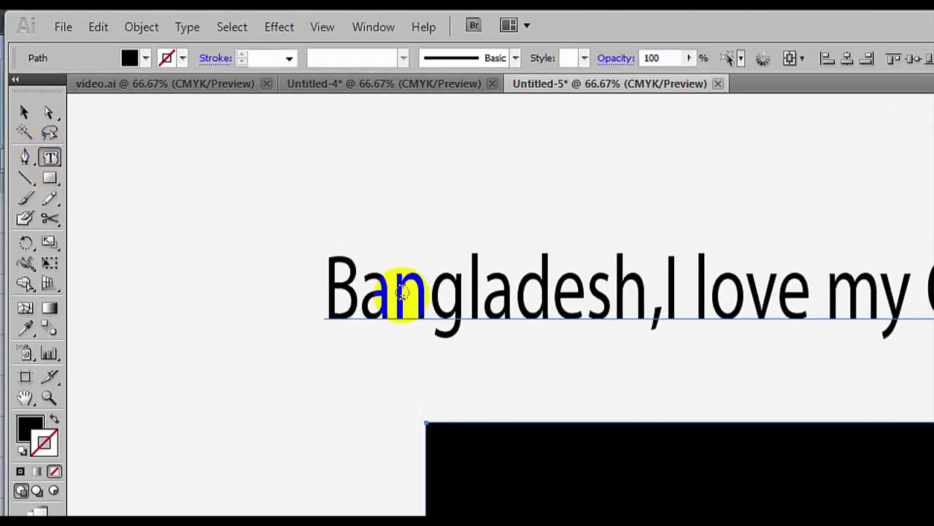
left_click(216, 218)
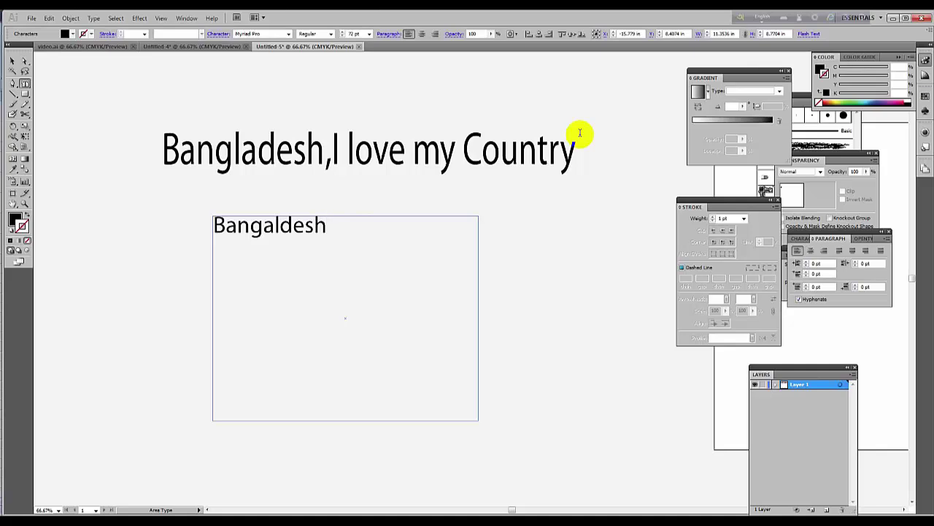
type("Bangaldesh")
key("ctrl+a")
key("BackSpace")
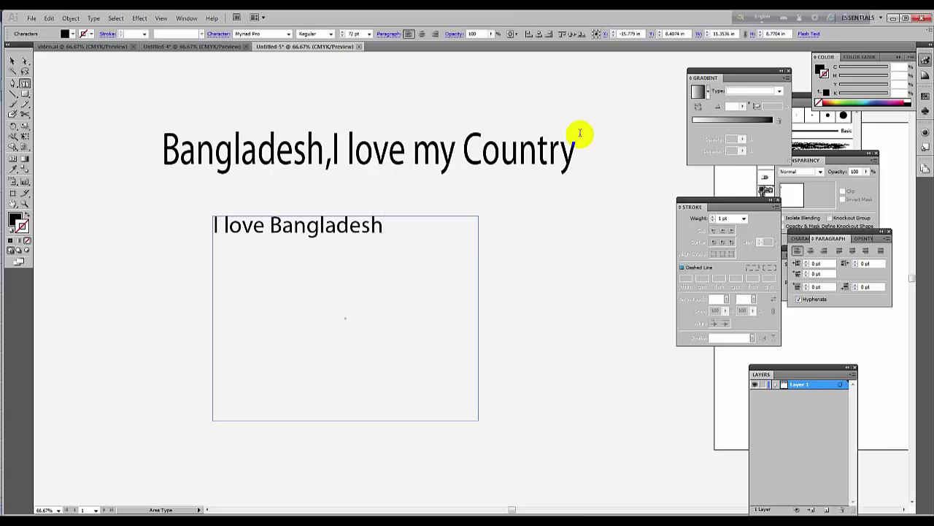
Copy I love Bangladesh and paste it repeatedly after itself until the text area is filled
left_click_drag(385, 226, 169, 224)
key("ctrl+c")
left_click(403, 225)
key("ctrl+v")
key("ctrl+v")
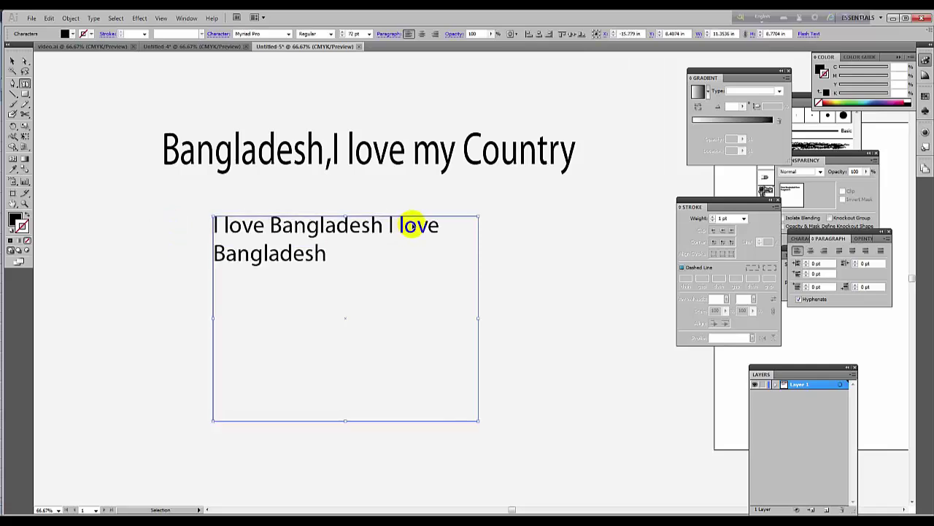
key("ctrl+v")
key("ctrl+v")
key("ctrl+v")
key("ctrl+v")
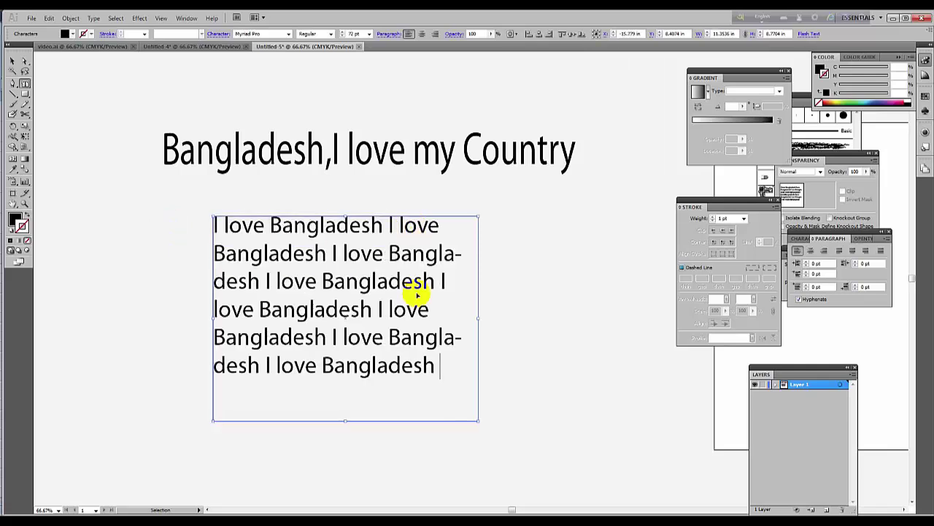
key("ctrl+v")
key("ctrl+v")
Set the font size of the repeated text in the area to 60 pt
left_click_drag(441, 399, 196, 153)
left_click(369, 34)
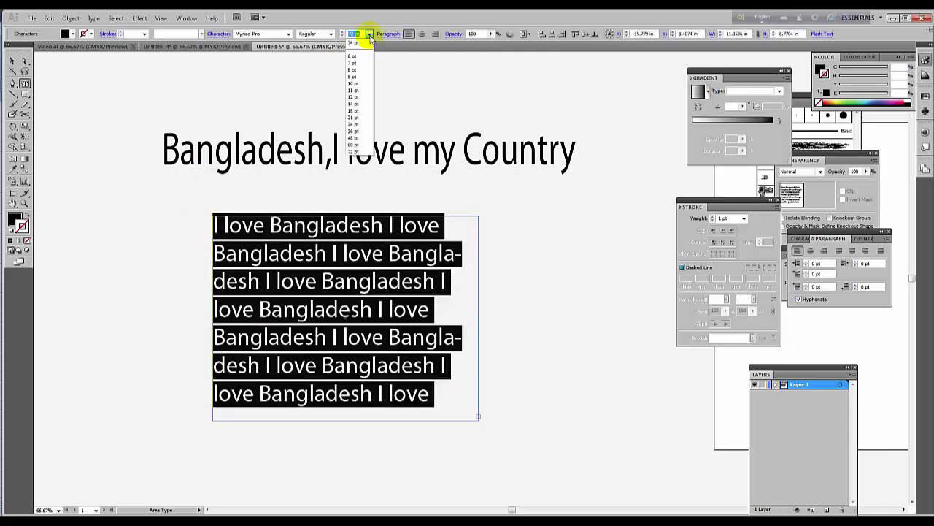
left_click(370, 130)
left_click(371, 344)
left_click_drag(446, 352, 219, 219)
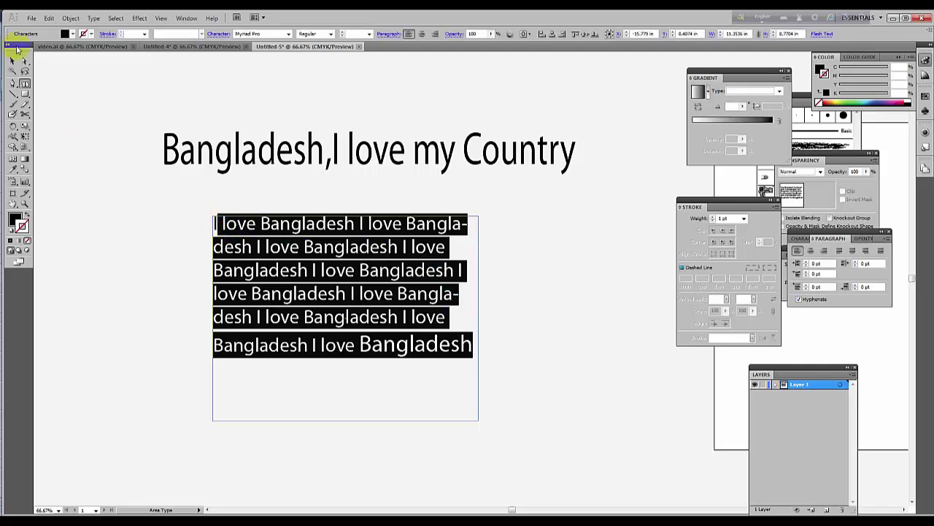
Move the area text up and to the right, closer beneath the heading text, and deselect it
left_click(13, 62)
left_click(140, 246)
left_click_drag(240, 229, 279, 212)
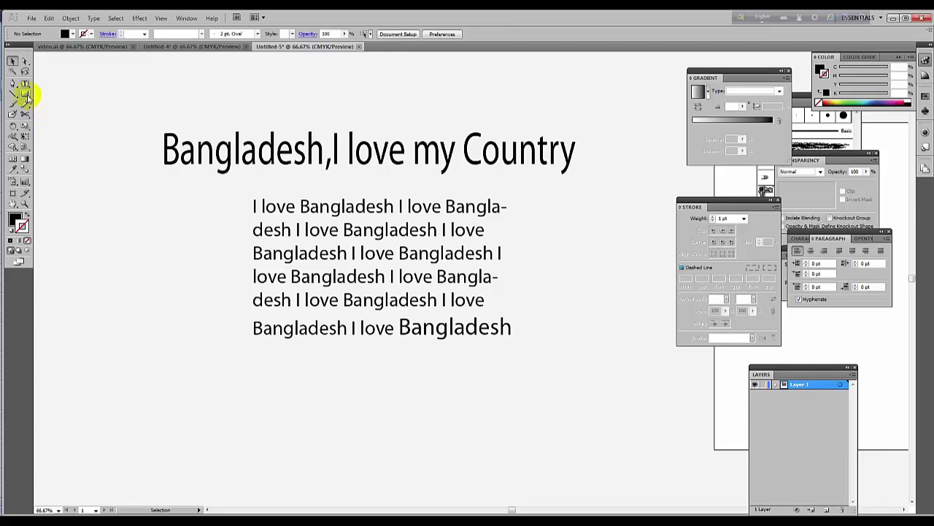
mouse_move(25, 93)
left_mouse_down()
mouse_move(57, 98)
mouse_move(27, 97)
left_mouse_up()
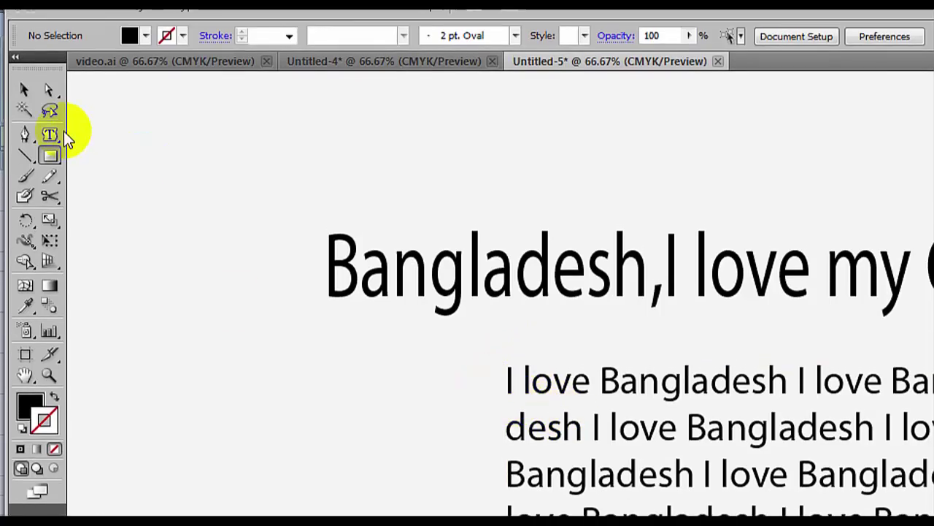
Add random sample letters to the end of the area text with the Area Type tool, and delete them together with the last Bangladesh
left_click_drag(53, 137, 47, 160)
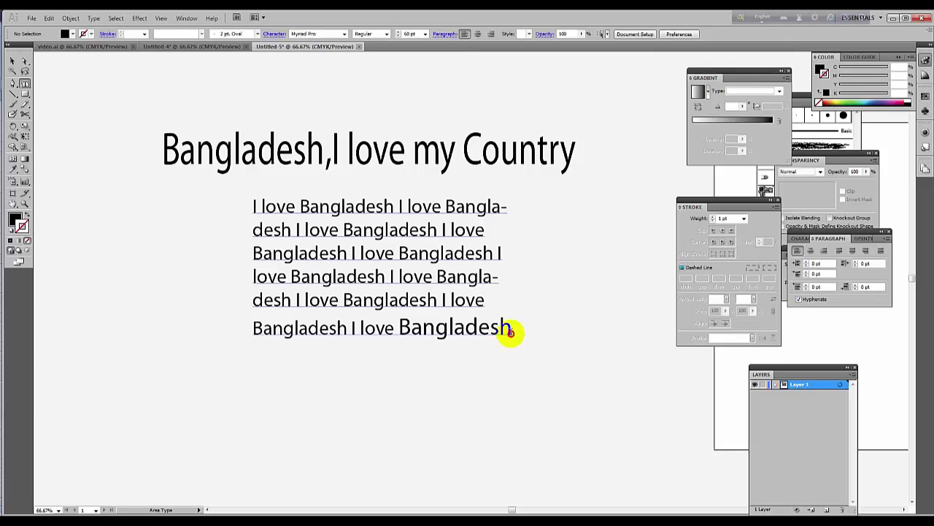
double_click(511, 331)
left_click(512, 328)
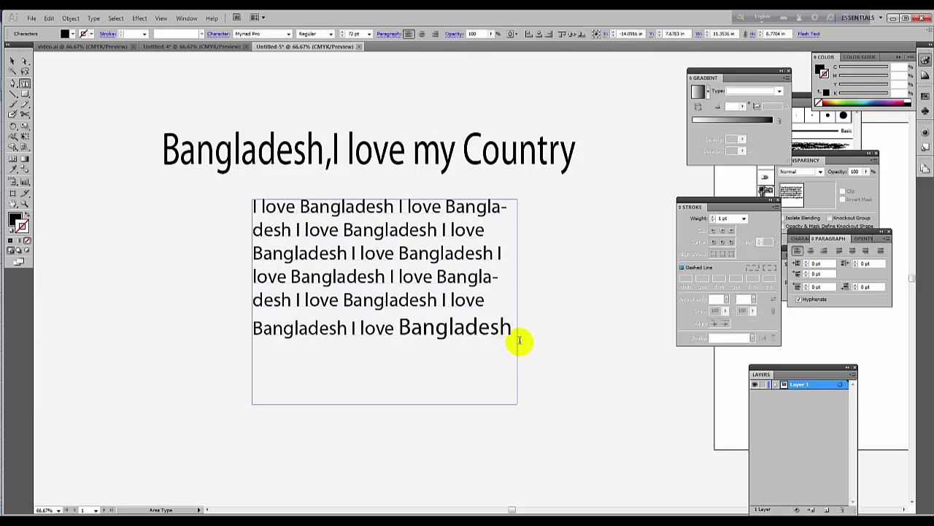
type("sdfgagdfgsfdgsdfg")
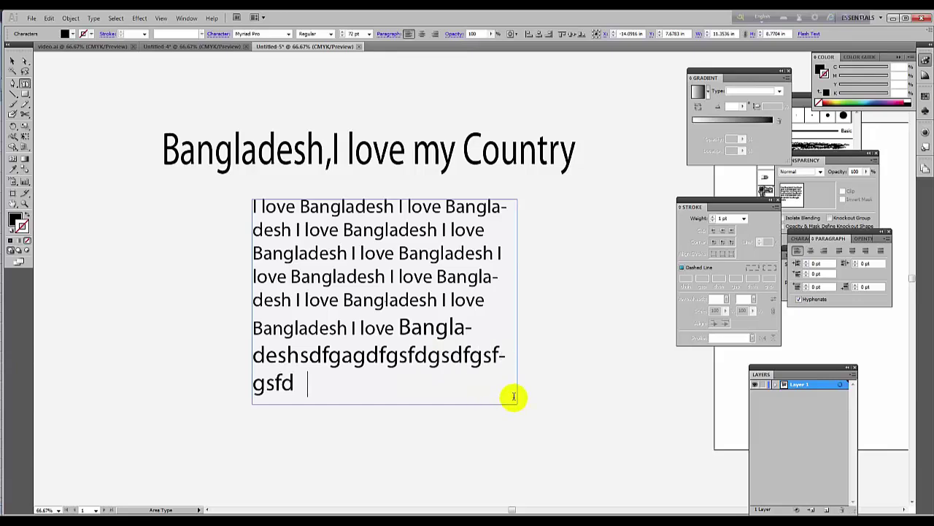
type("sfgsfdgsdfgsfg")
left_click_drag(475, 388, 395, 330)
key("BackSpace")
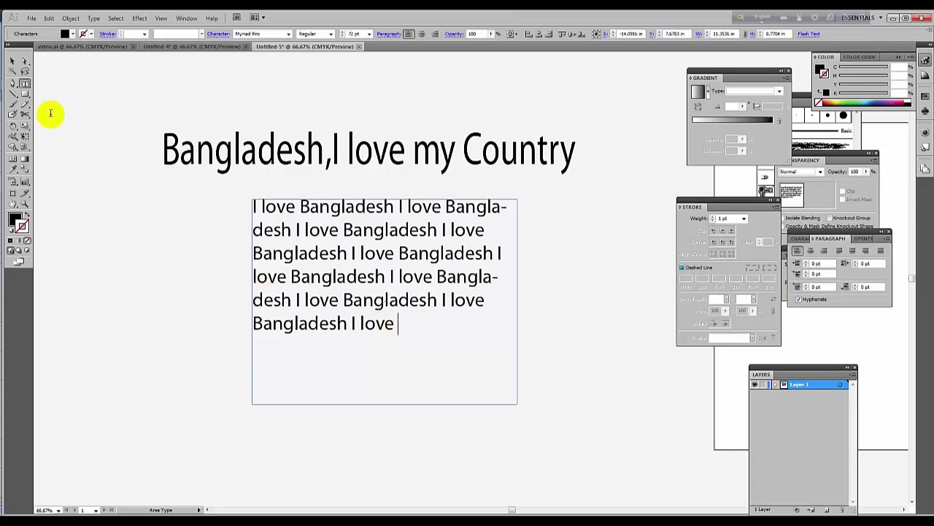
Select the area text frame and move it slightly to the right
left_click(12, 56)
left_click(314, 208)
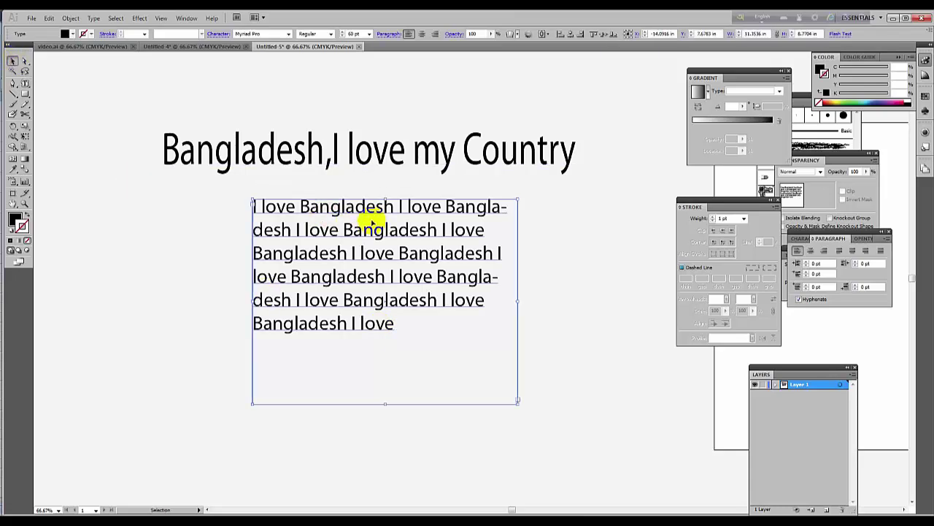
left_click_drag(333, 210, 346, 206)
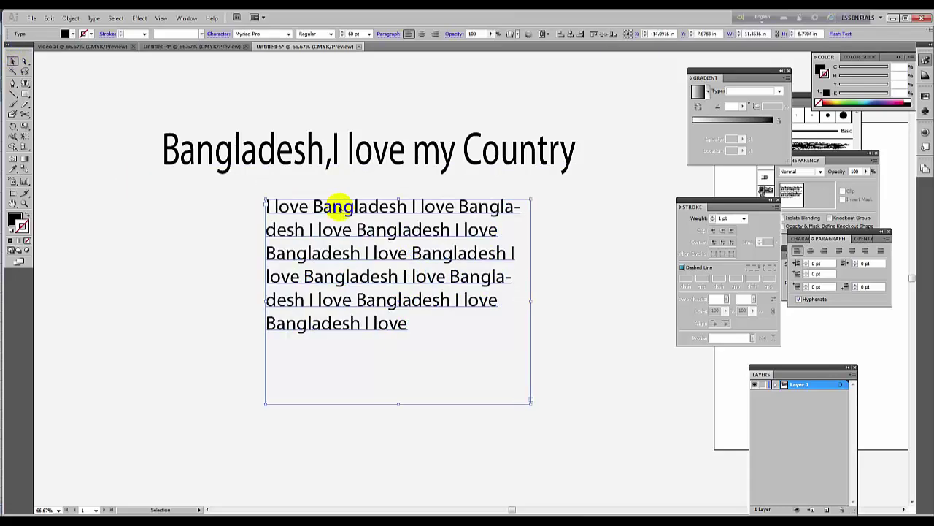
Switch to the Type on a Path variant of the Type tool
left_click_drag(25, 82, 85, 106)
left_click_drag(139, 201, 322, 180)
left_click_drag(24, 83, 58, 107)
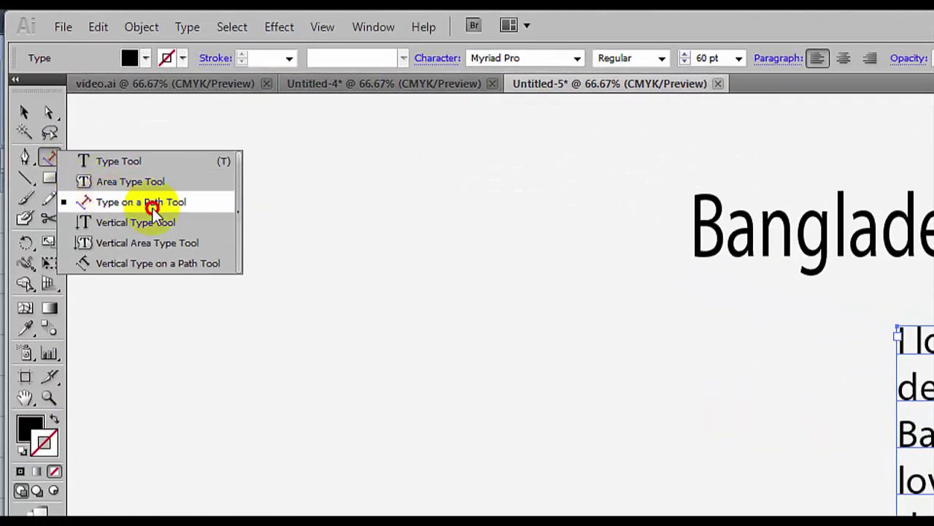
left_click_drag(151, 207, 48, 155)
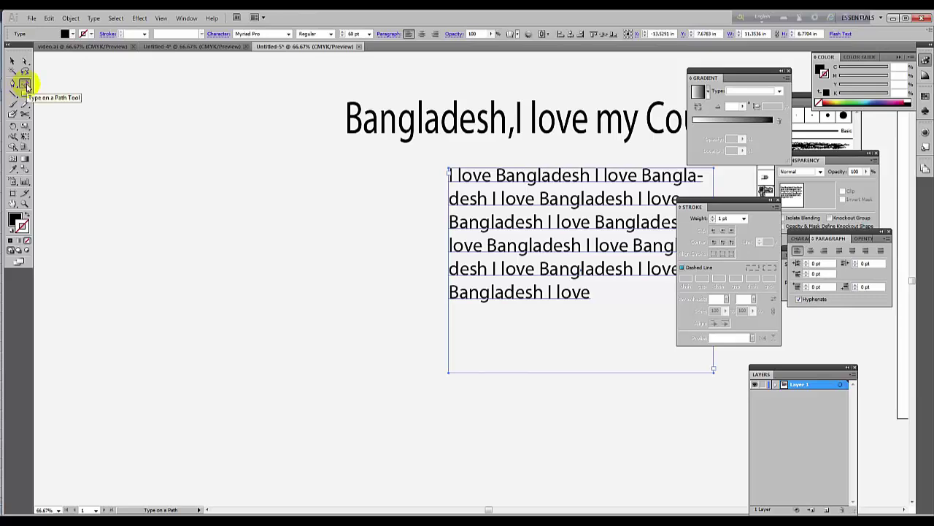
mouse_move(26, 86)
left_mouse_down()
mouse_move(58, 87)
mouse_move(78, 104)
mouse_move(24, 85)
left_mouse_up()
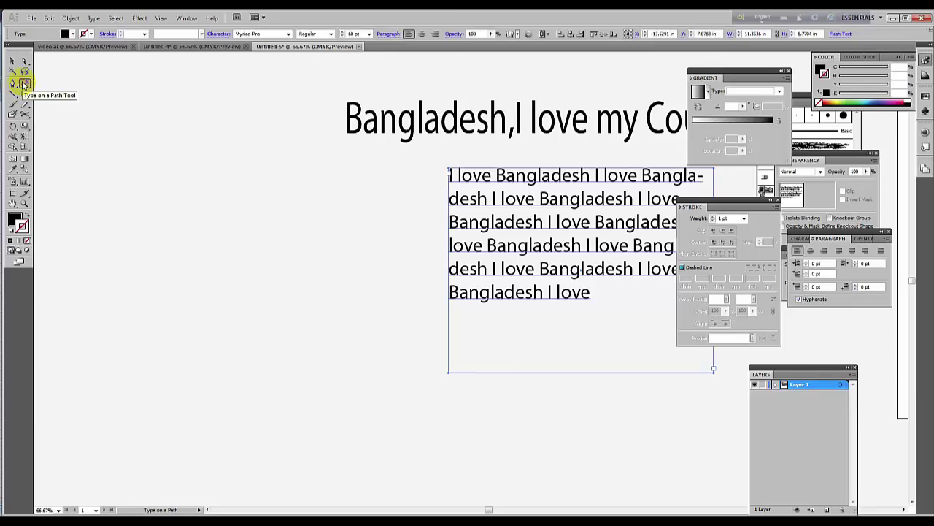
Draw an unfilled, black-stroked S-shaped curve about 11.58 in wide and 3.45 in high beside the area text with the Pen tool, and select it
left_click(106, 203)
mouse_move(223, 226)
left_mouse_down()
mouse_move(252, 268)
mouse_move(250, 260)
left_mouse_up()
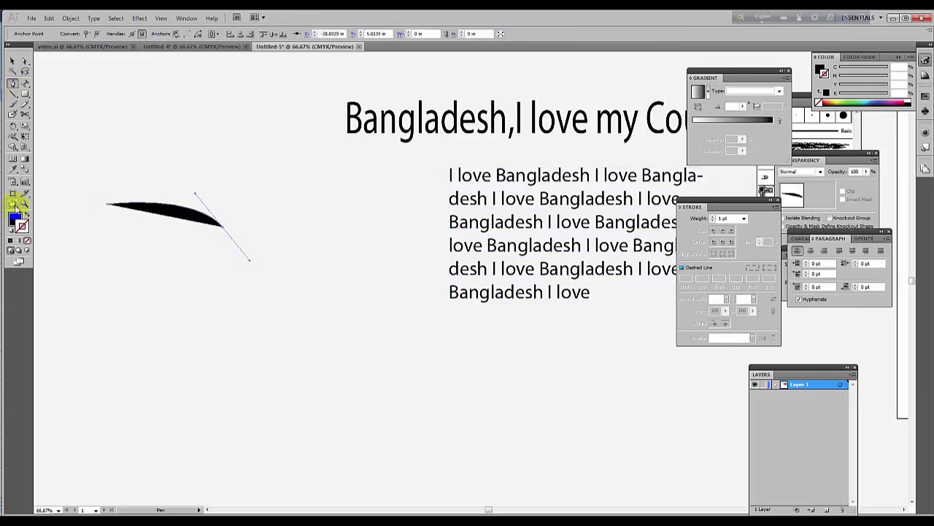
left_click(26, 214)
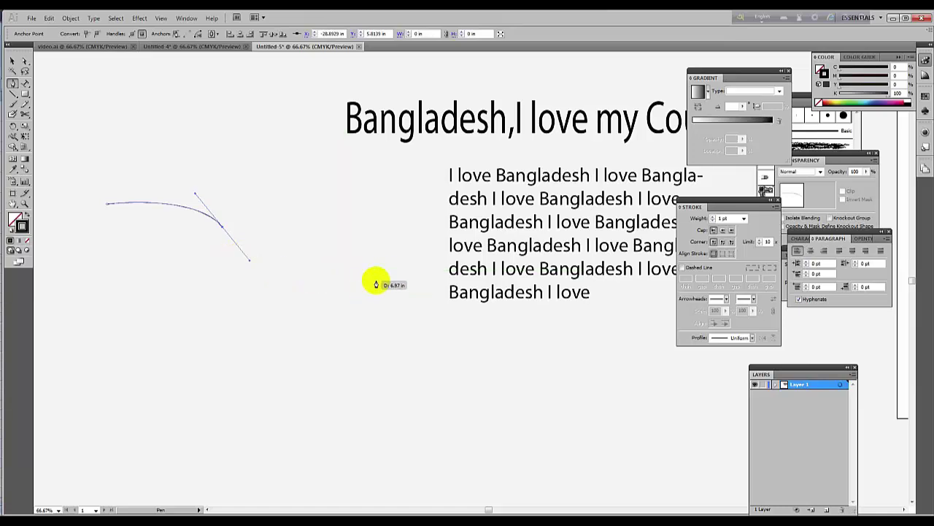
left_click_drag(375, 284, 431, 265)
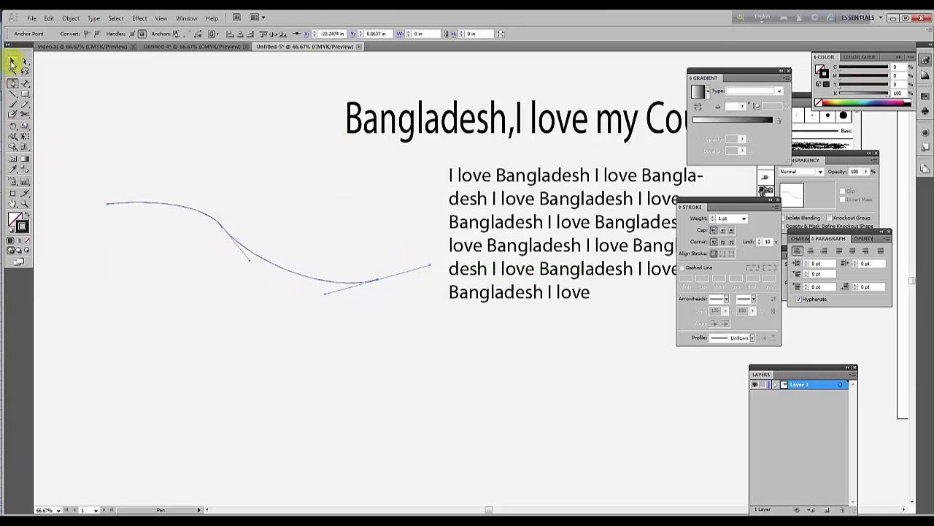
left_click(11, 64)
left_click_drag(140, 158, 197, 244)
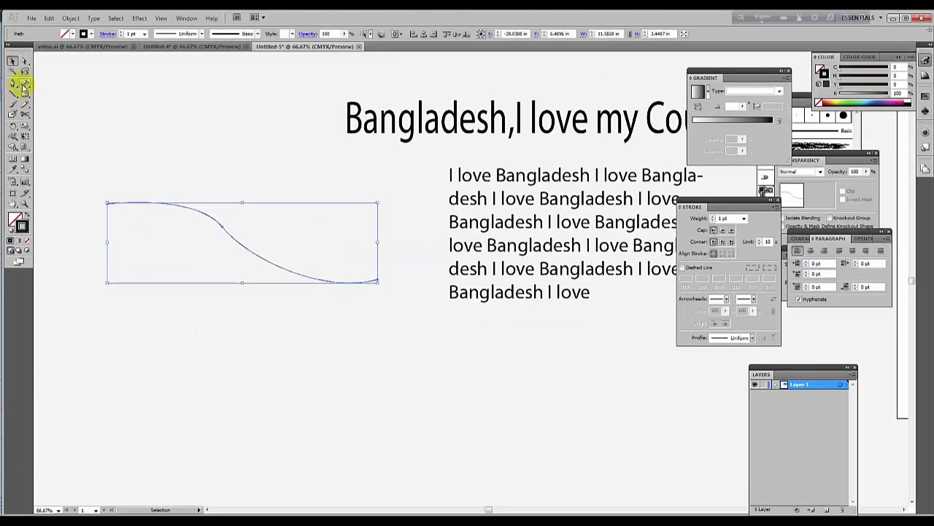
Place the text "Bangladesh is my Mother land" along the S-shaped curve with the Type on a Path tool
left_click_drag(25, 85, 79, 107)
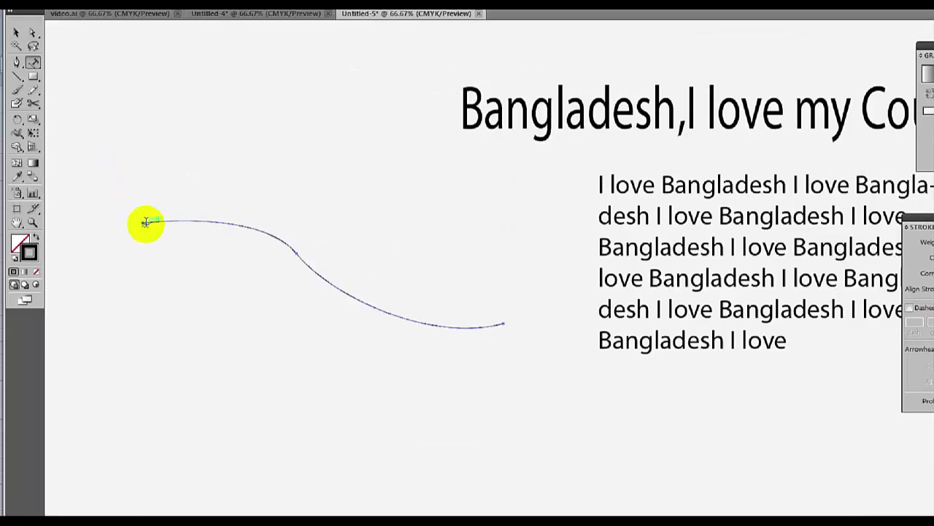
left_click(111, 202)
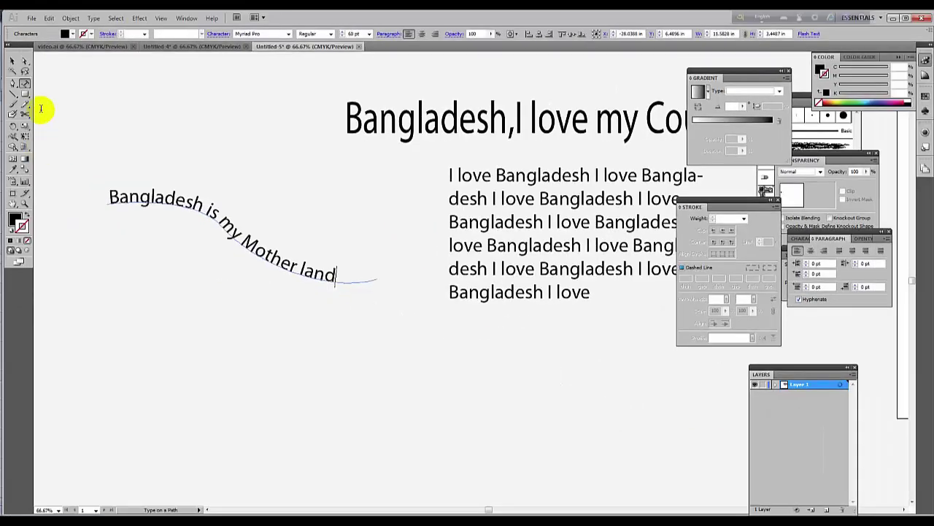
left_click(13, 63)
left_click(124, 195)
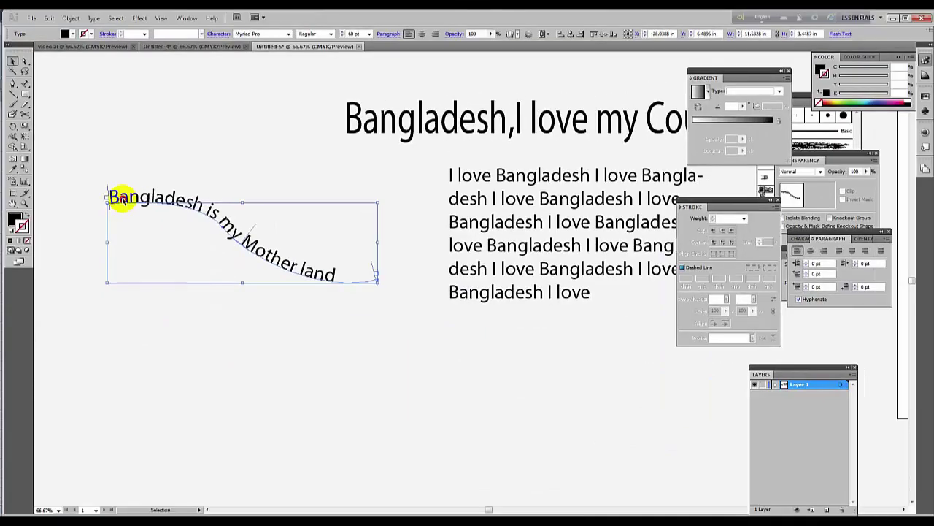
triple_click(123, 196)
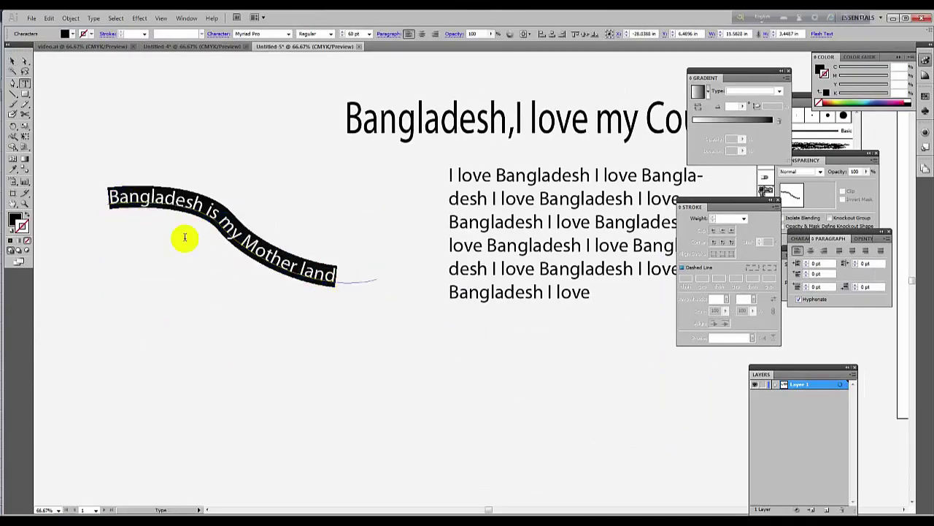
left_click(12, 63)
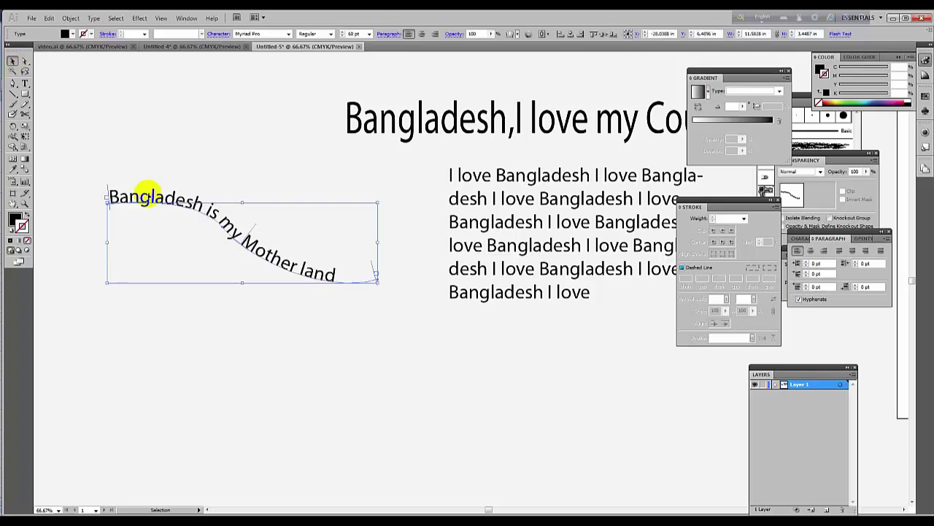
left_click(155, 229)
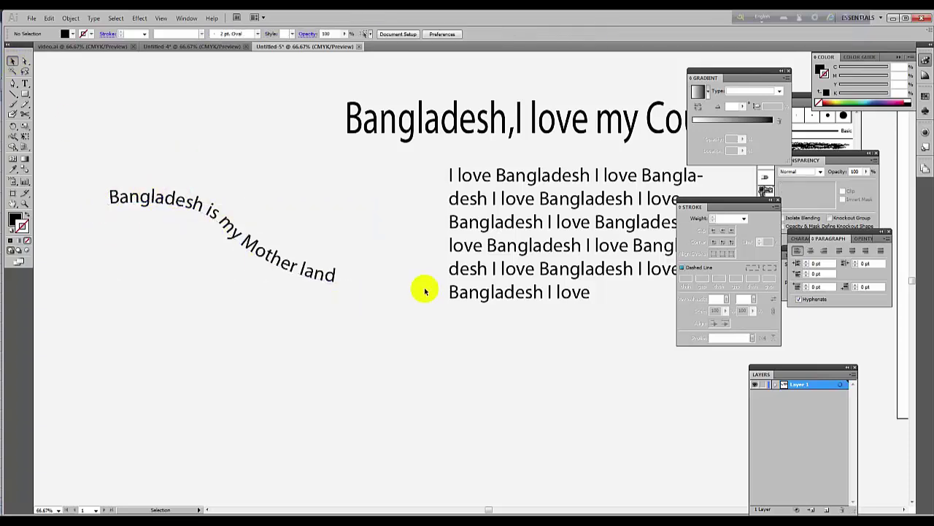
Increase the font size of the whole path text to 65 pt and deselect it
double_click(323, 271)
left_click_drag(336, 276, 83, 188)
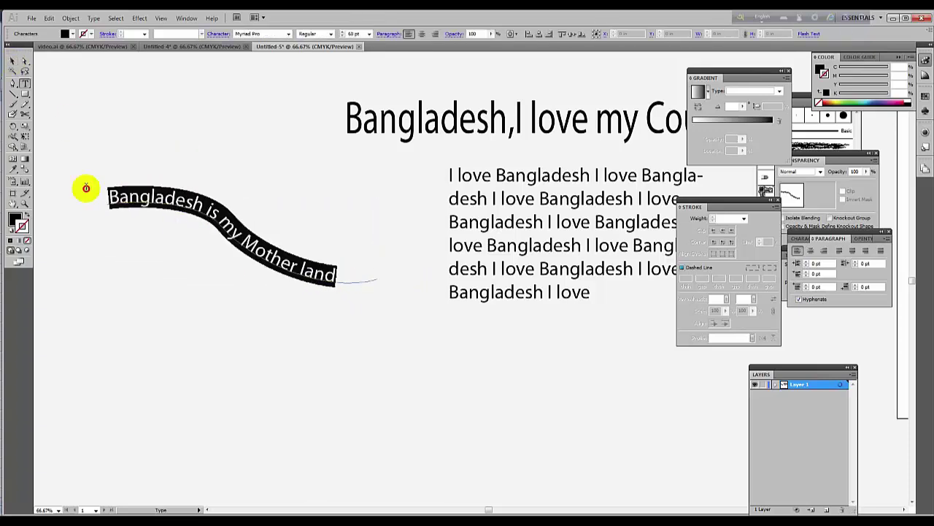
left_click(342, 33)
left_click(342, 32)
left_click(343, 33)
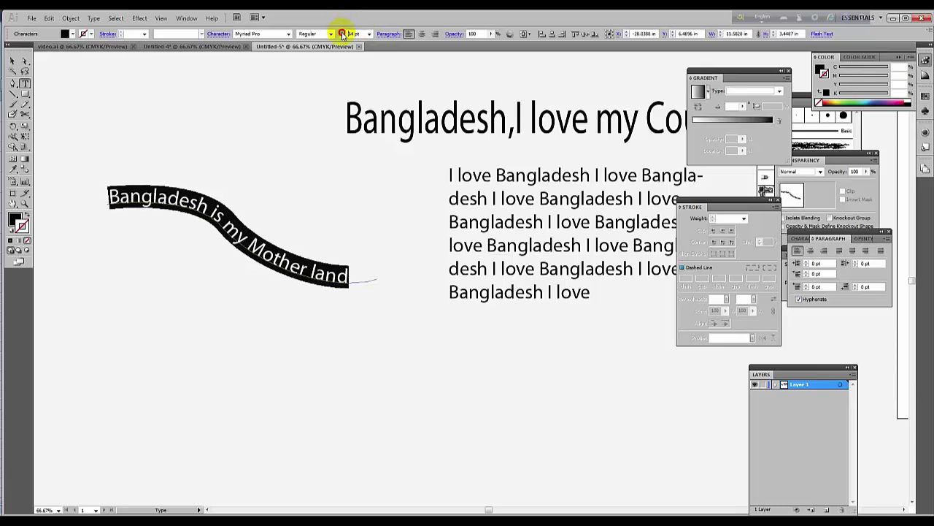
left_click(342, 33)
left_click(343, 33)
left_click(13, 61)
left_click(117, 111)
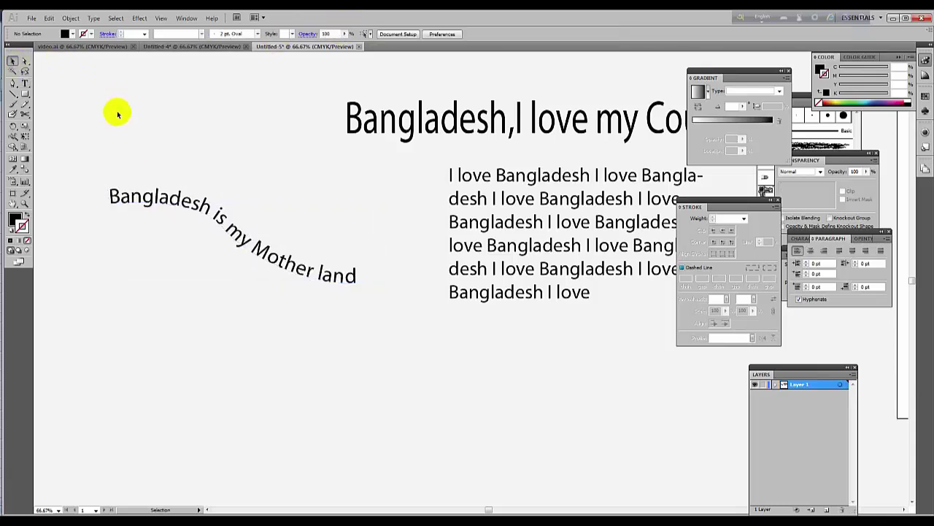
Move the curved path text up to the height of the large heading, leaving free space beneath it
left_click_drag(160, 202, 186, 175)
left_click(169, 249)
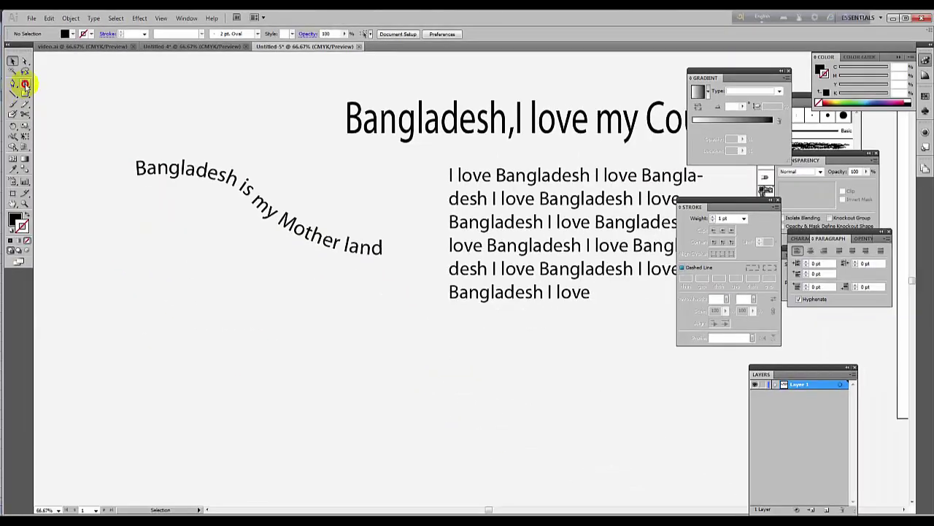
left_click_drag(23, 96, 92, 108)
left_click(13, 61)
left_click_drag(226, 173, 206, 108)
Add the vertical point text "Bangladesh" below the path text with the Vertical Type tool, and move it up closer to the curve
left_click_drag(25, 85, 75, 117)
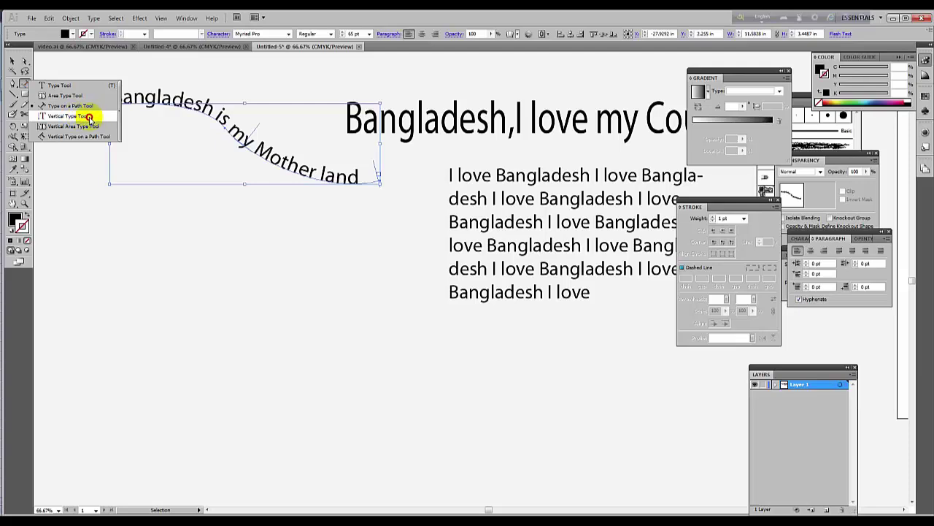
left_click_drag(90, 117, 90, 117)
left_click(162, 236)
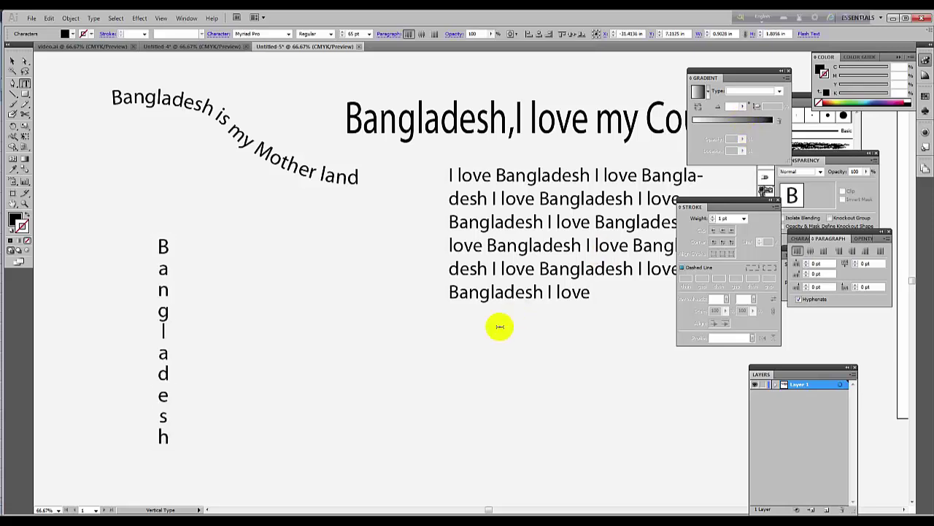
left_click(18, 58)
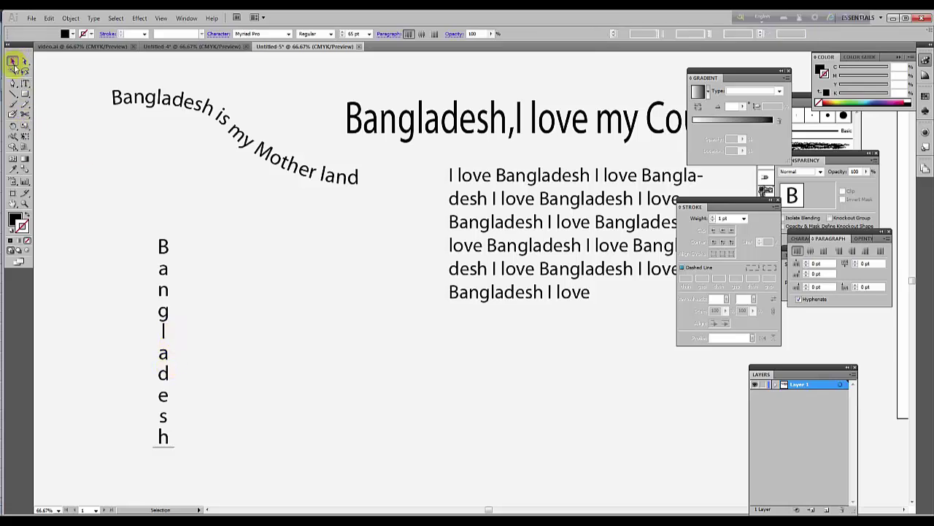
left_click_drag(163, 256, 158, 205)
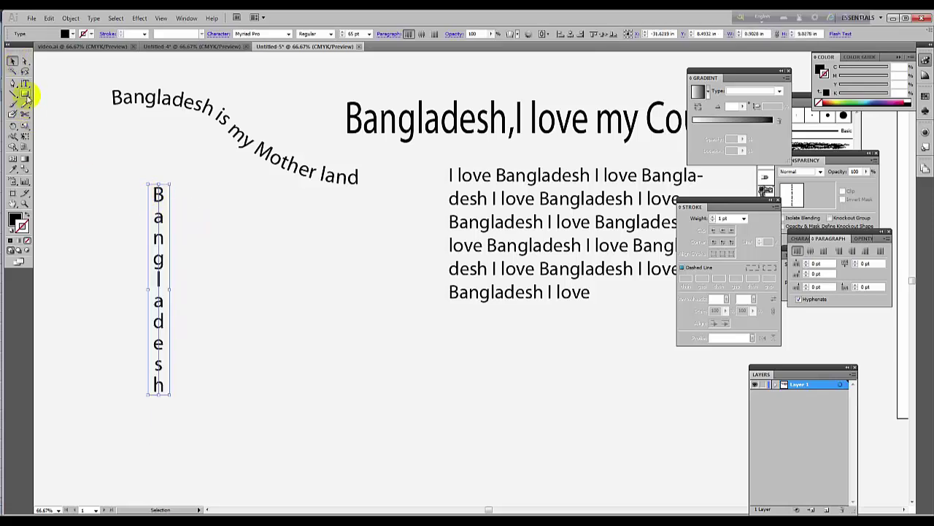
Add the horizontal point text "Bangladesh" with extra random letters beside the vertical word, and delete all of it
left_click_drag(26, 83, 51, 80)
left_click(223, 301)
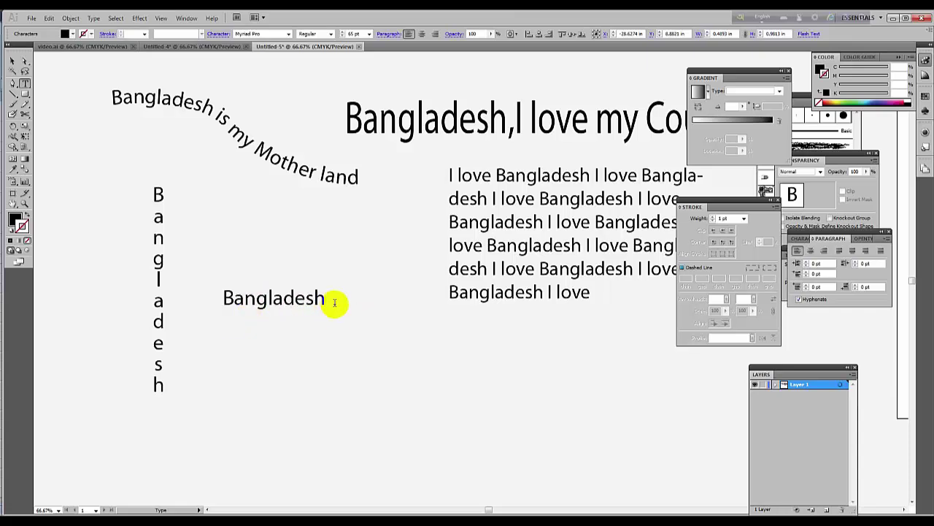
type("sdfgsdfg")
left_click_drag(428, 296, 335, 299)
key("BackSpace")
key("BackSpace")
key("BackSpace")
key("BackSpace")
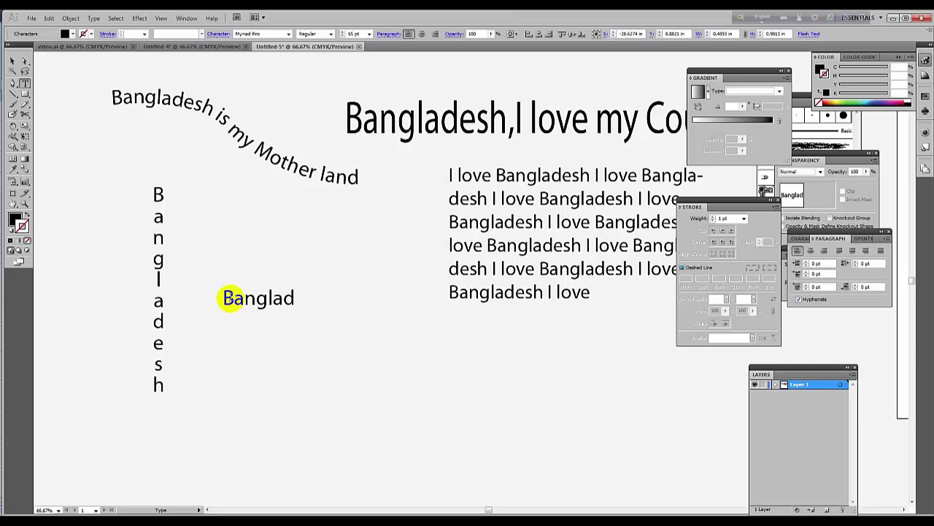
key("BackSpace")
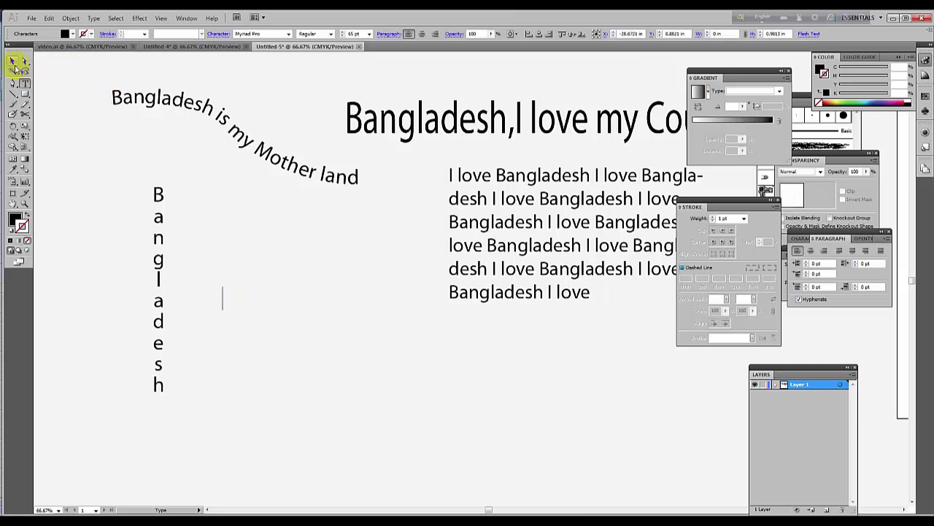
left_click(13, 62)
left_click(125, 202)
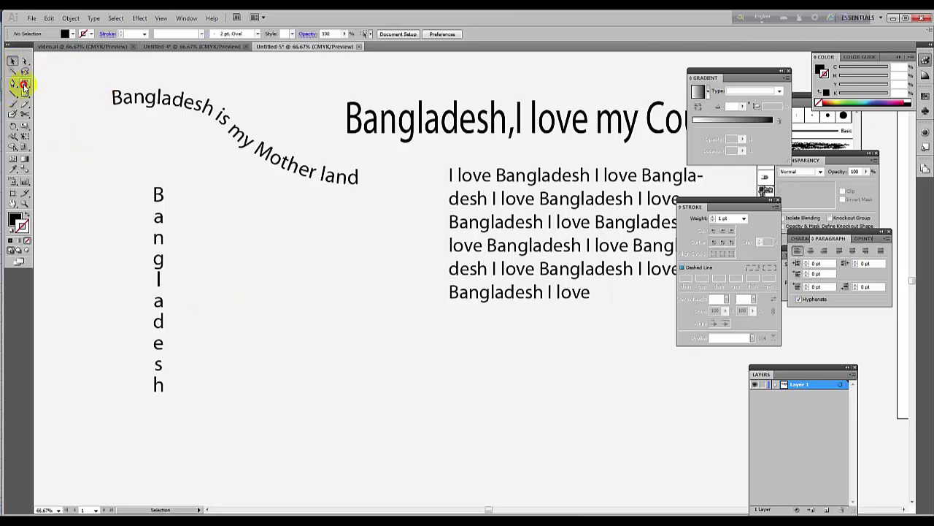
Add the vertical sample text "asdfasdf" beside the vertical word Bangladesh, and delete it
left_click_drag(24, 84, 97, 119)
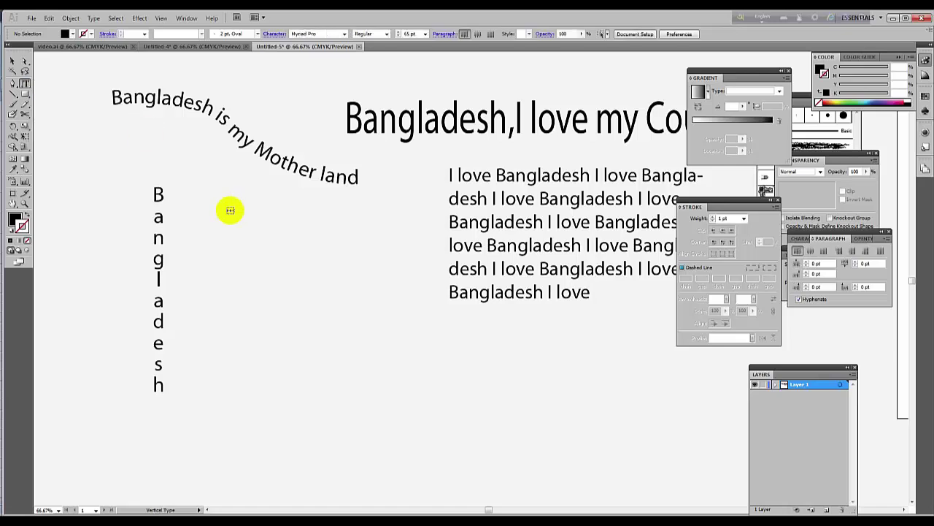
left_click(224, 206)
type("asdfasdf")
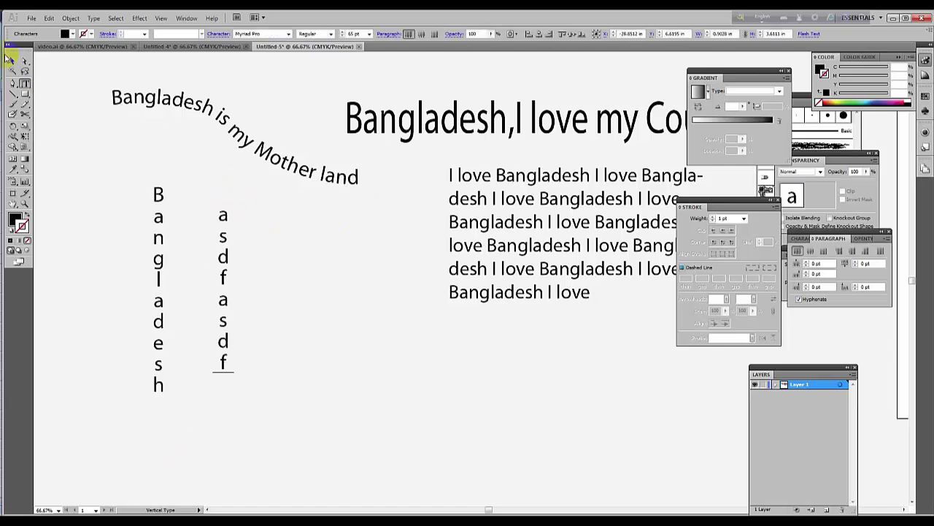
left_click(12, 61)
key("Delete")
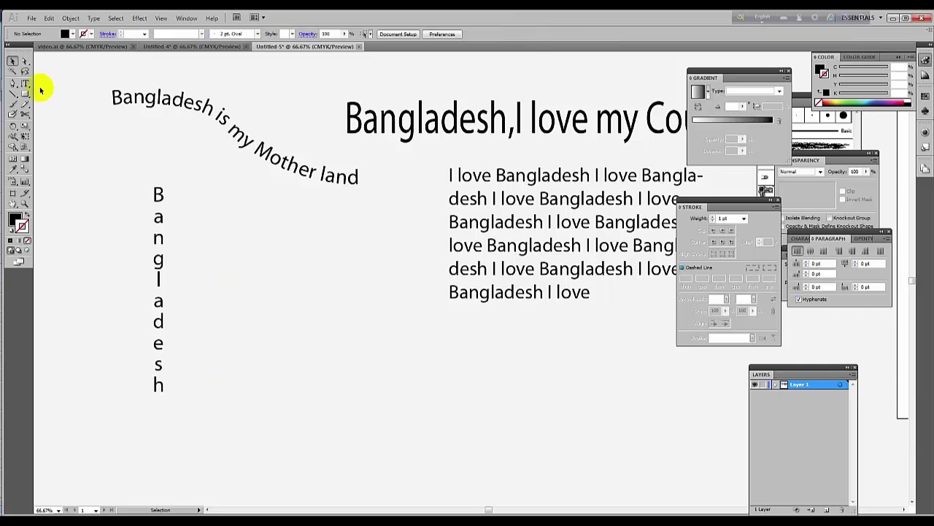
Draw a black-filled rectangle about 7.62 in wide and 7.42 in high in the free space below the path text
left_click_drag(28, 82, 62, 129)
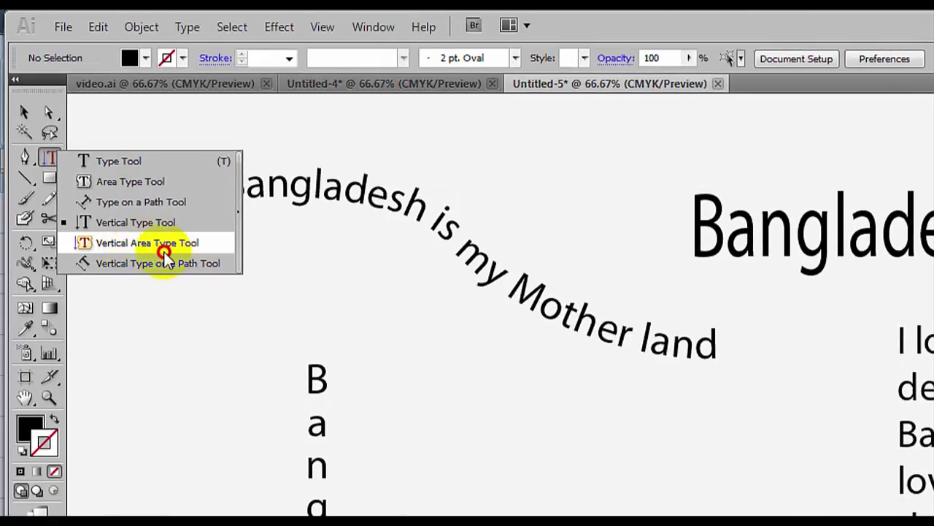
left_click_drag(164, 253, 125, 249)
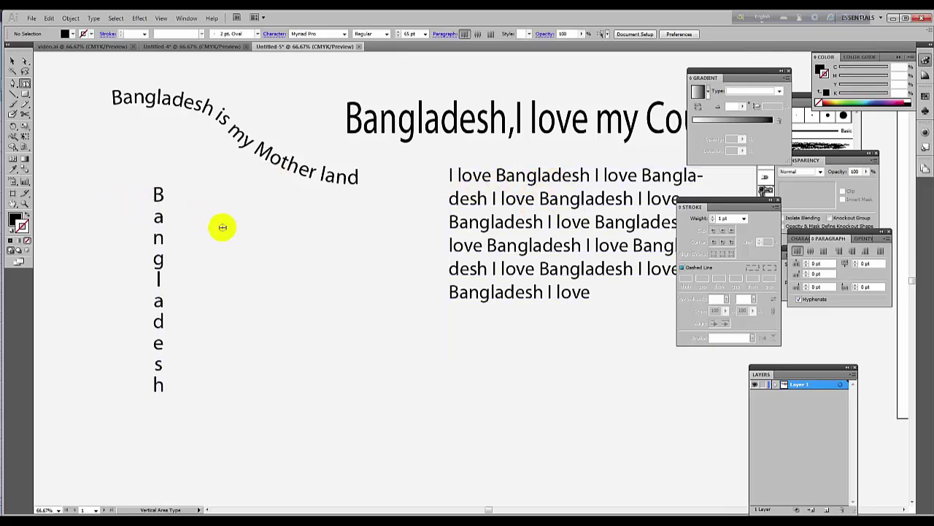
left_click(24, 92)
scroll(272, 292, "down", 3)
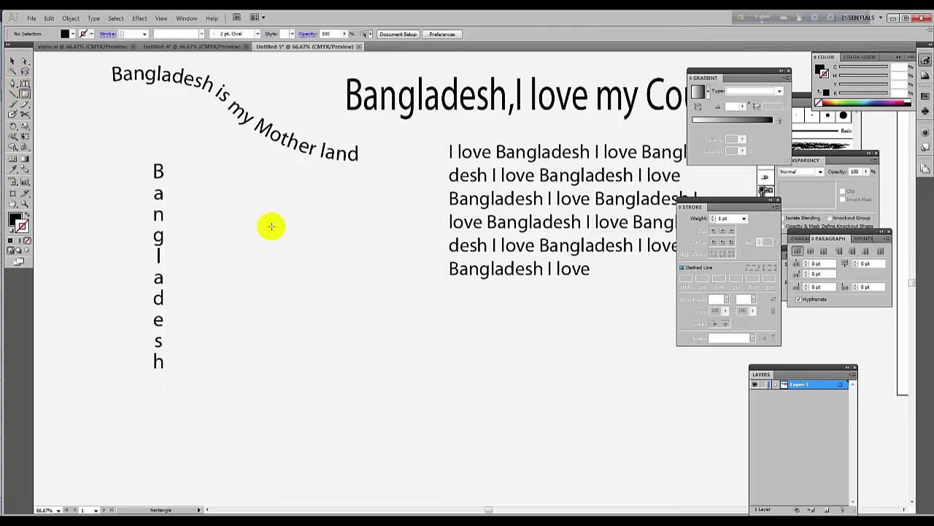
left_click_drag(244, 244, 422, 416)
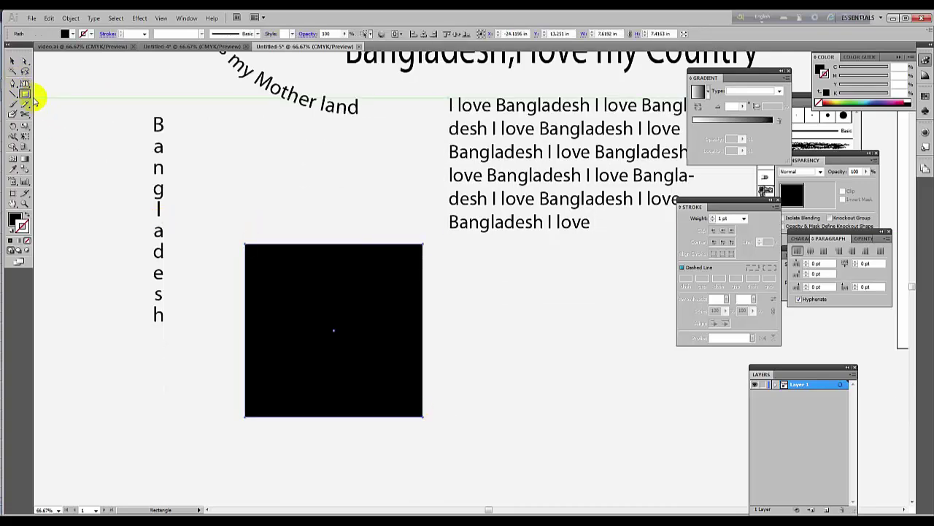
Convert the rectangle into a vertical text frame with the Vertical Area Type tool and fill it with "Bangaldesh" and random letters
left_click_drag(22, 82, 67, 127)
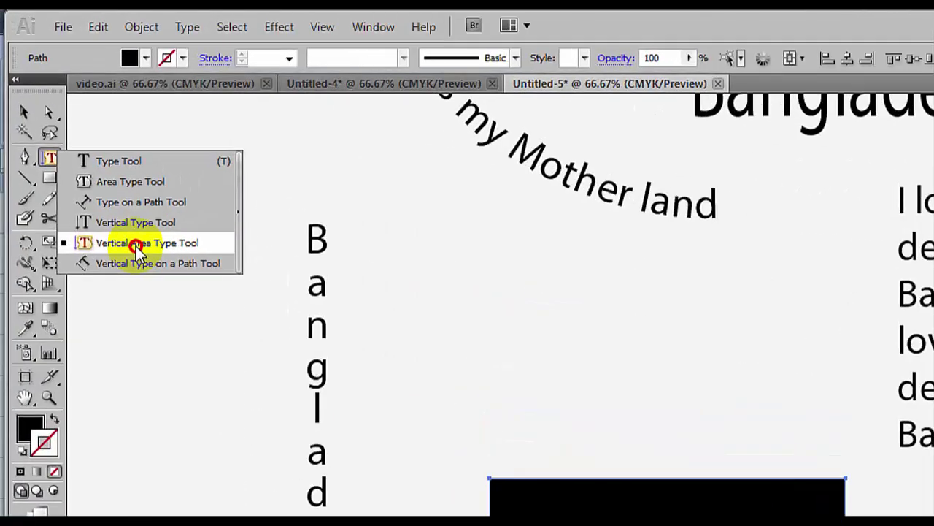
left_click_drag(139, 248, 137, 245)
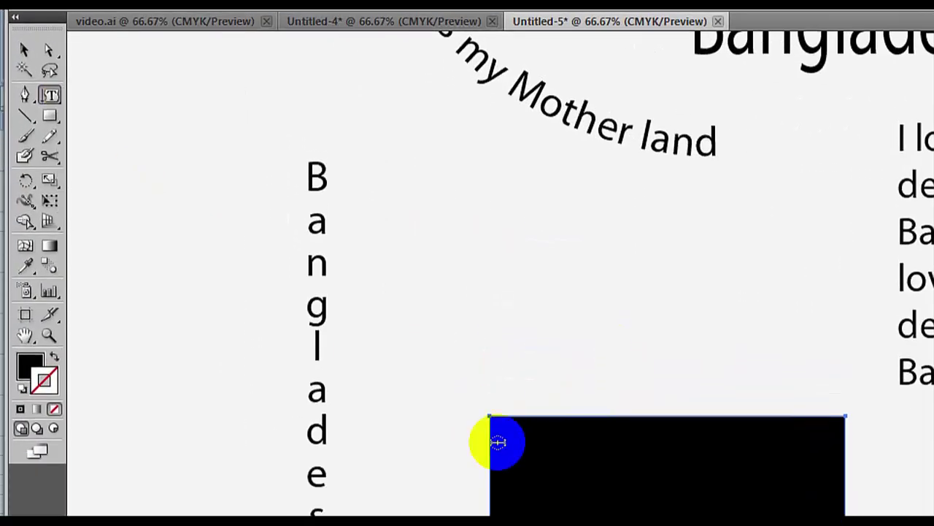
left_click(491, 479)
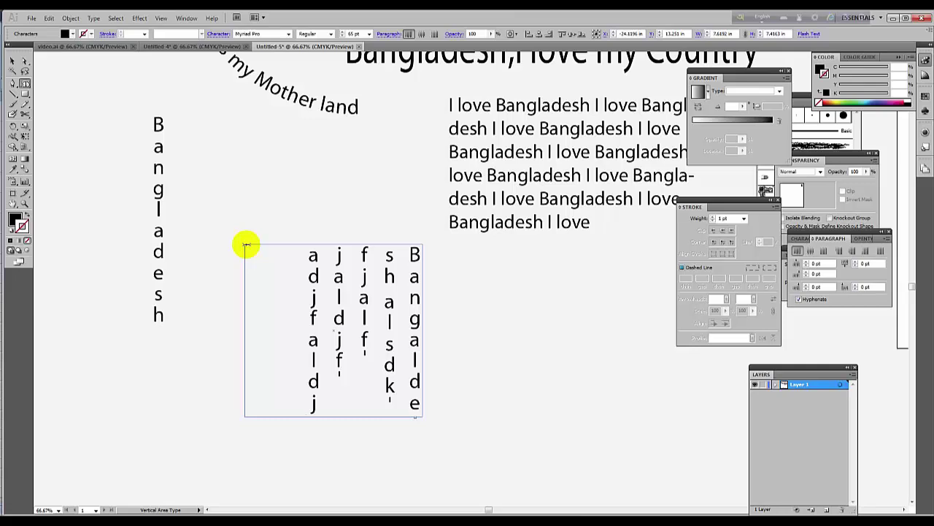
Set the font size of all the text in the vertical area frame to 48 pt
left_click_drag(313, 409, 464, 347)
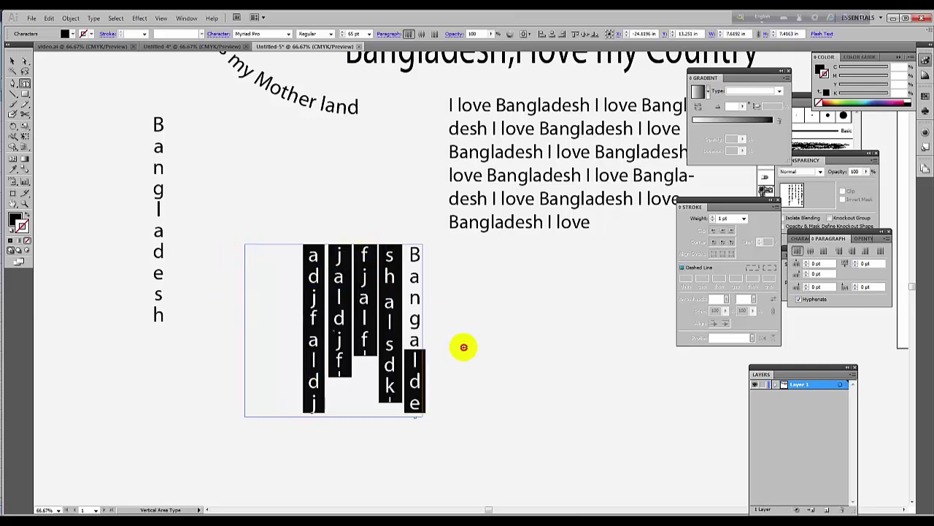
left_click(464, 347)
left_click(327, 390)
key("ctrl+a")
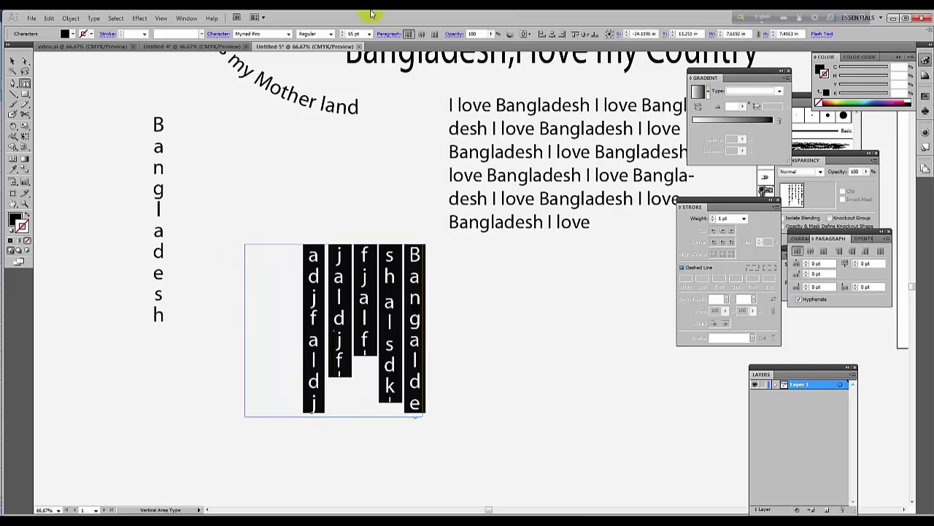
left_click(343, 35)
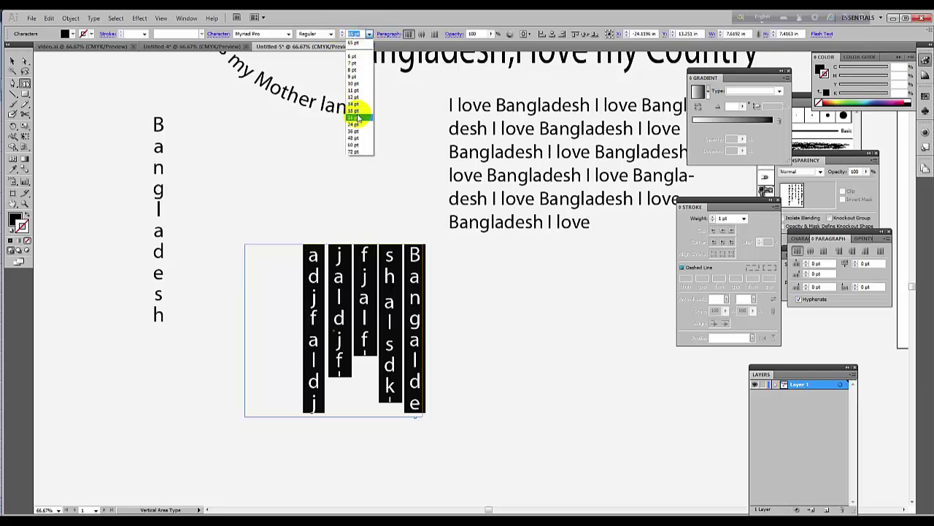
left_click(352, 137)
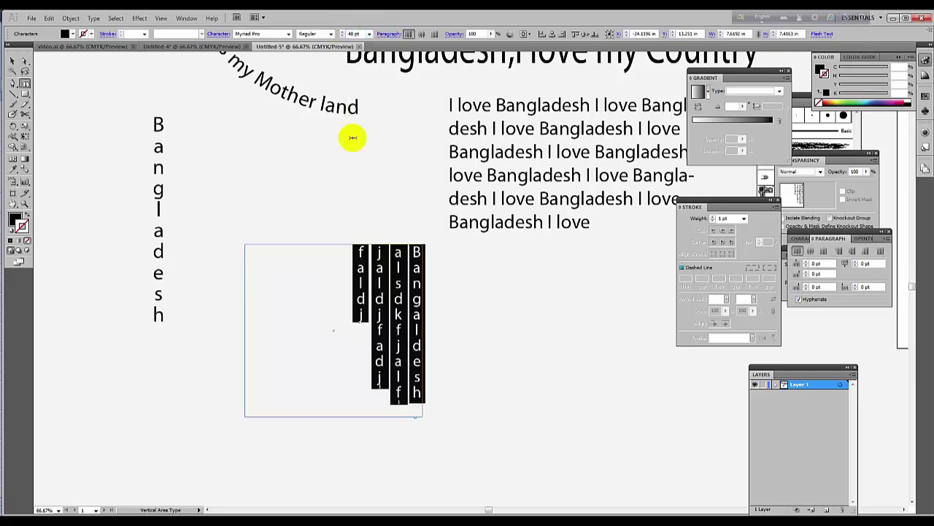
left_click(390, 358)
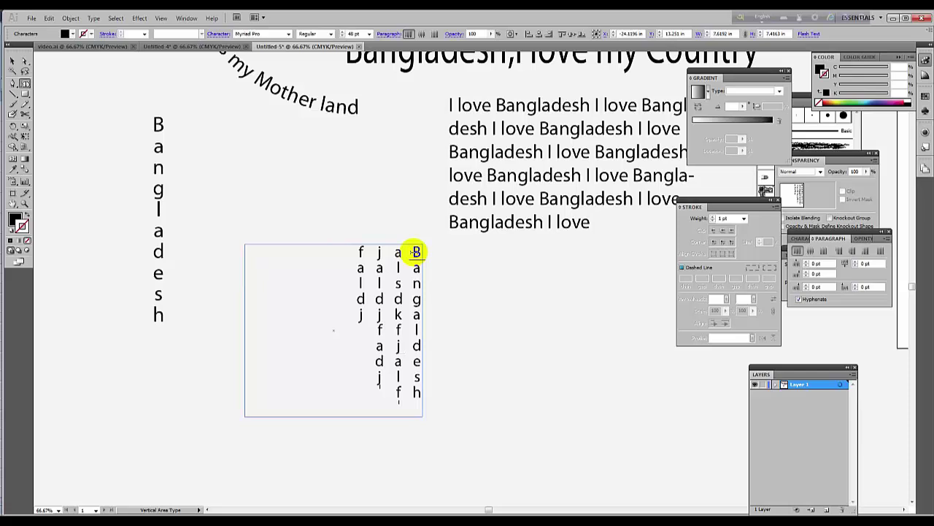
Move the vertical area text frame up about 4 in, so it sits beside the vertical word Bangladesh
left_click(13, 60)
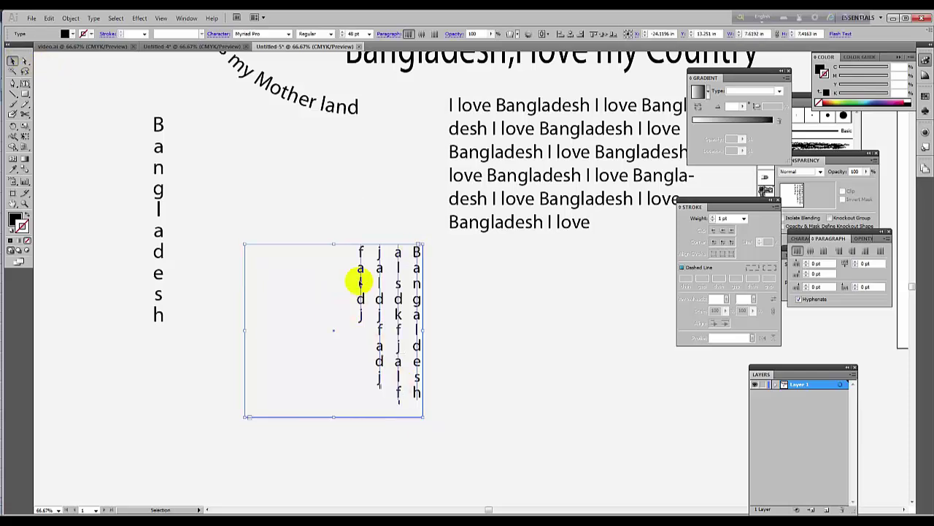
triple_click(416, 265)
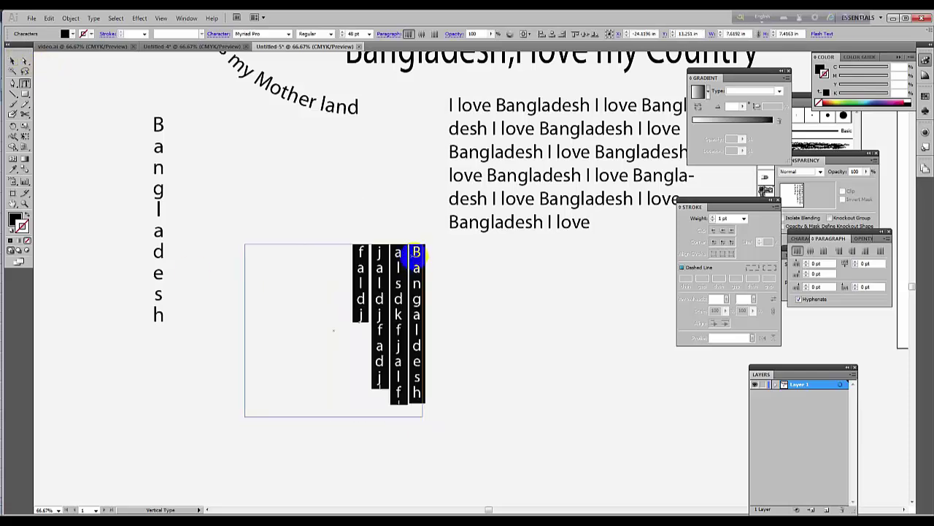
left_click(416, 255)
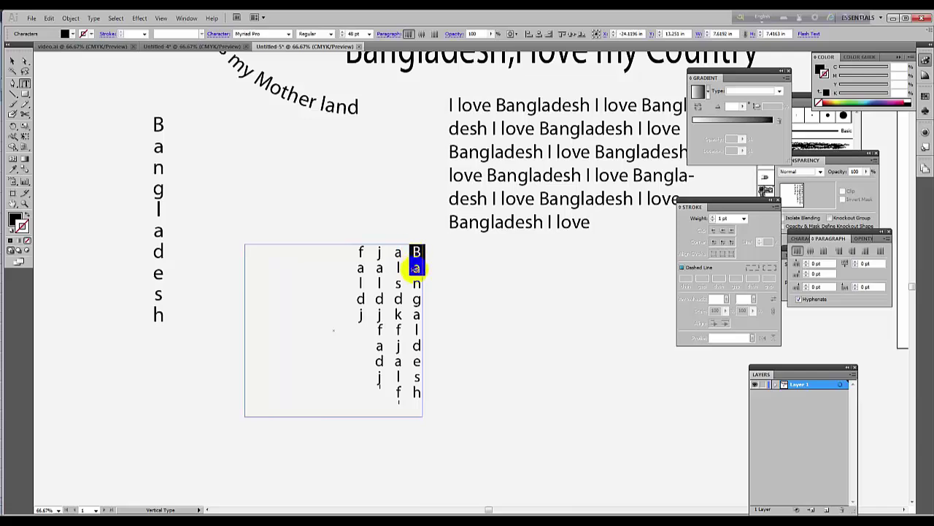
left_click_drag(415, 268, 364, 344)
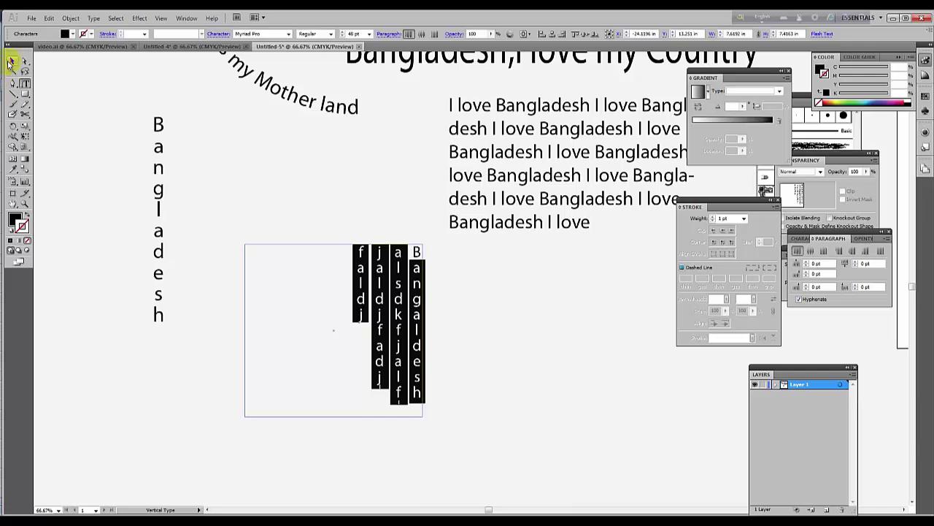
left_click(11, 62)
left_click(257, 198)
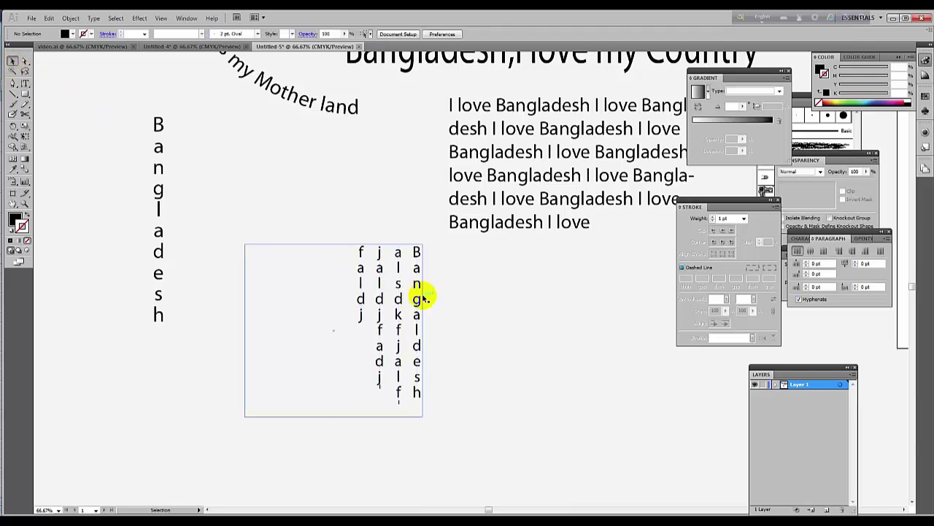
left_click_drag(424, 298, 413, 202)
Examine the Vertical Type on a Path tool and the existing curved text "Bangladesh is my Mother land"
left_click_drag(24, 85, 74, 139)
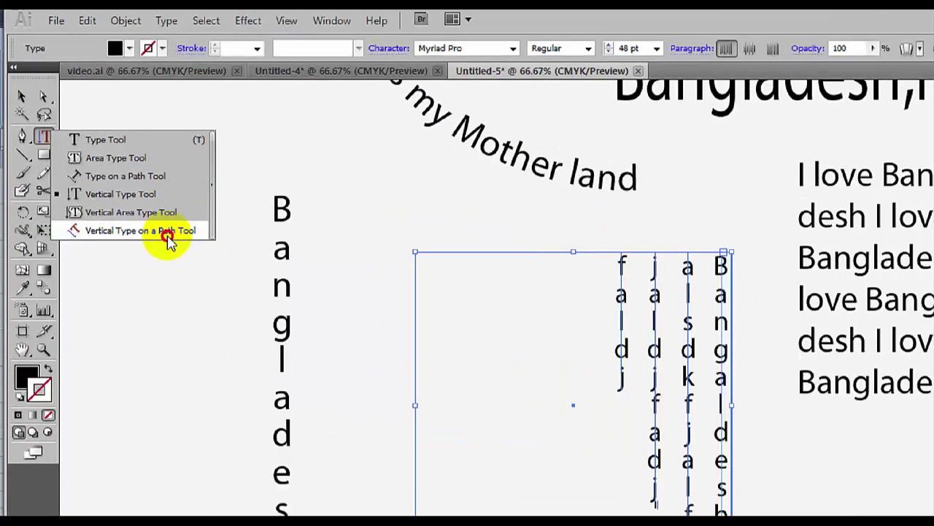
left_click_drag(94, 140, 73, 137)
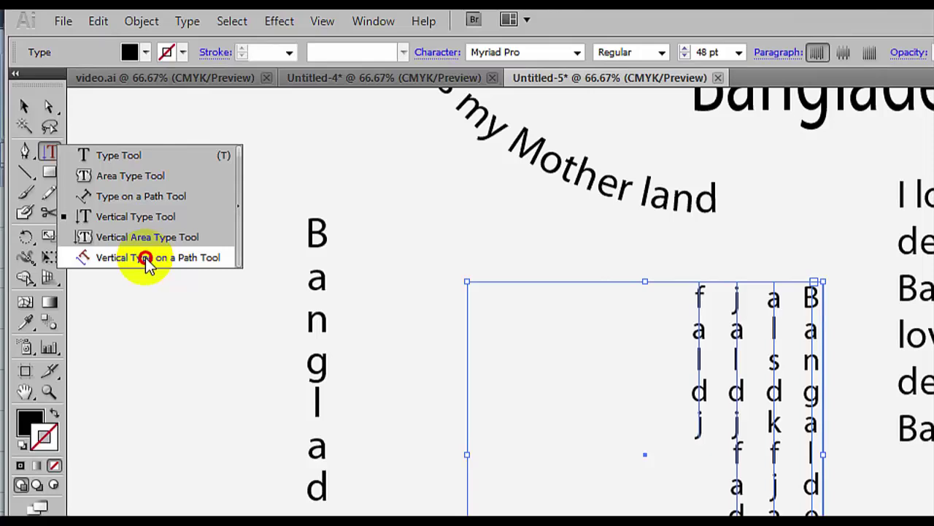
left_click_drag(145, 257, 219, 266)
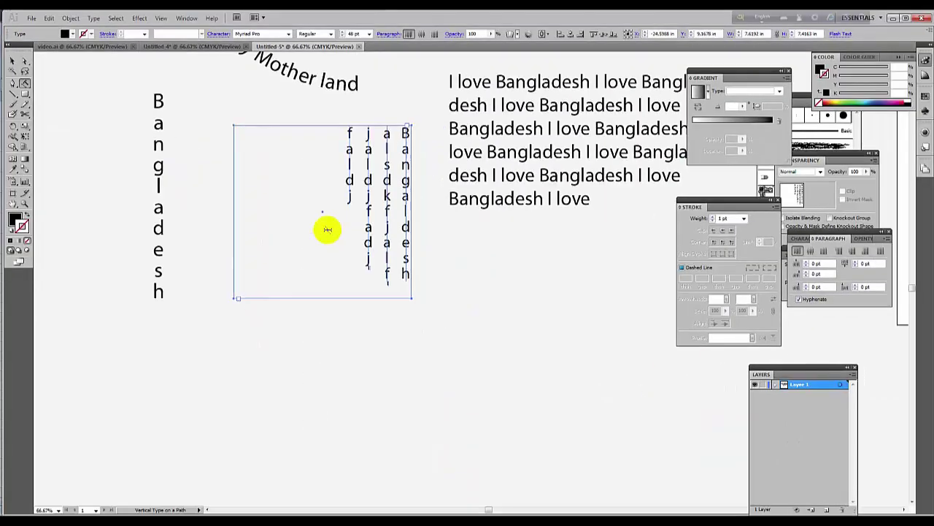
scroll(299, 168, "up", 5)
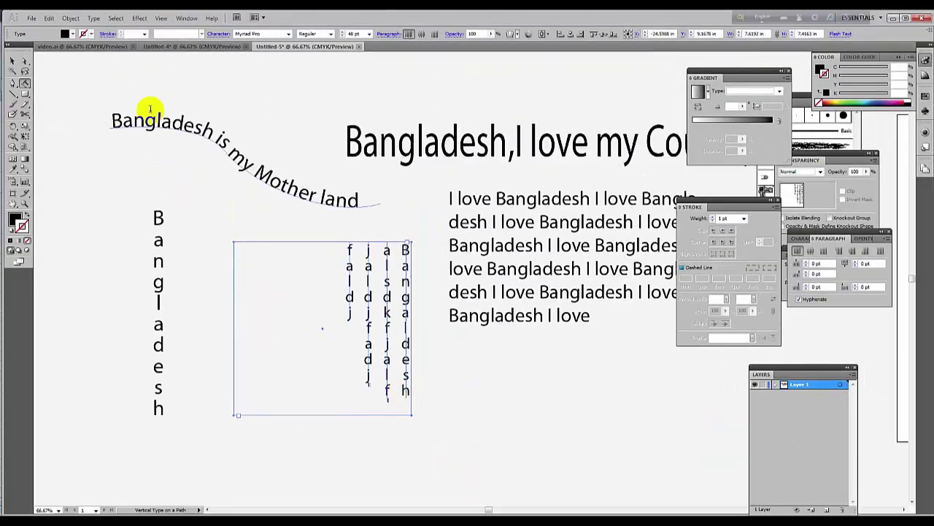
left_click(13, 61)
left_click_drag(27, 84, 14, 61)
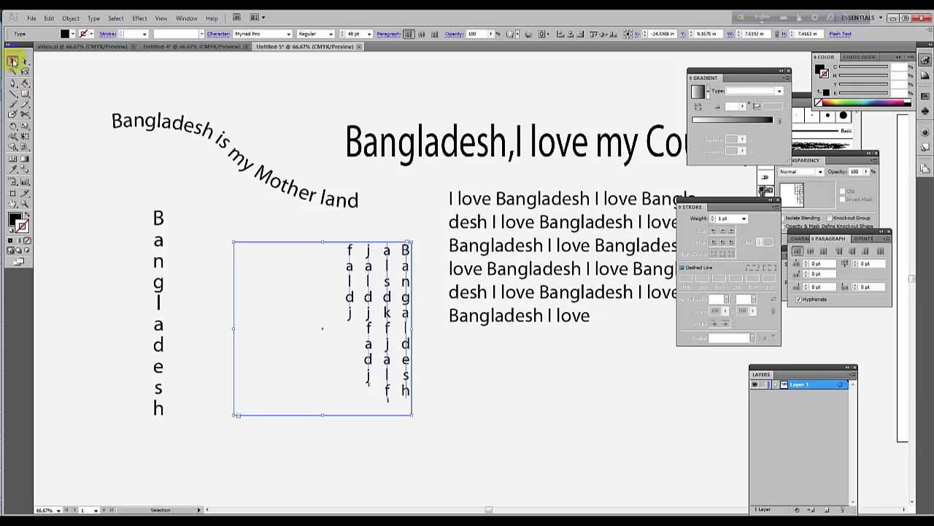
left_click(138, 133)
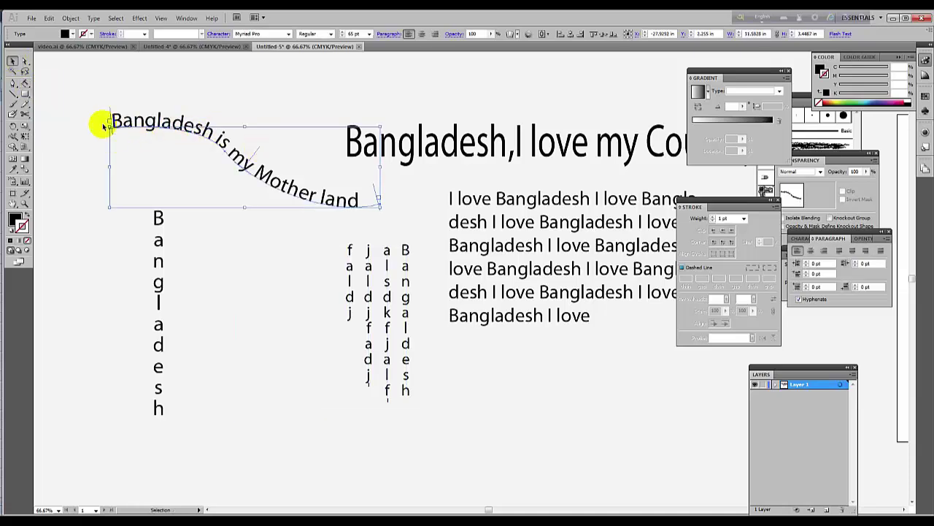
key("space")
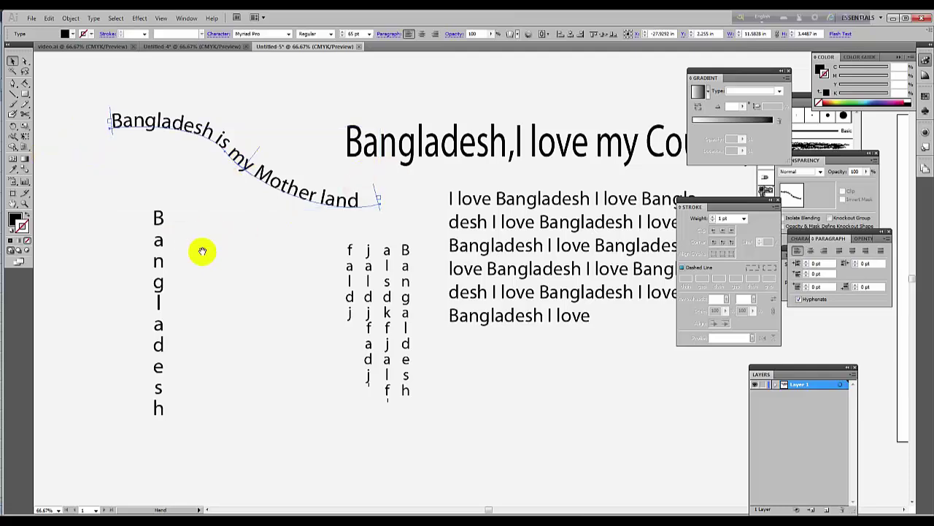
left_click_drag(200, 250, 444, 254)
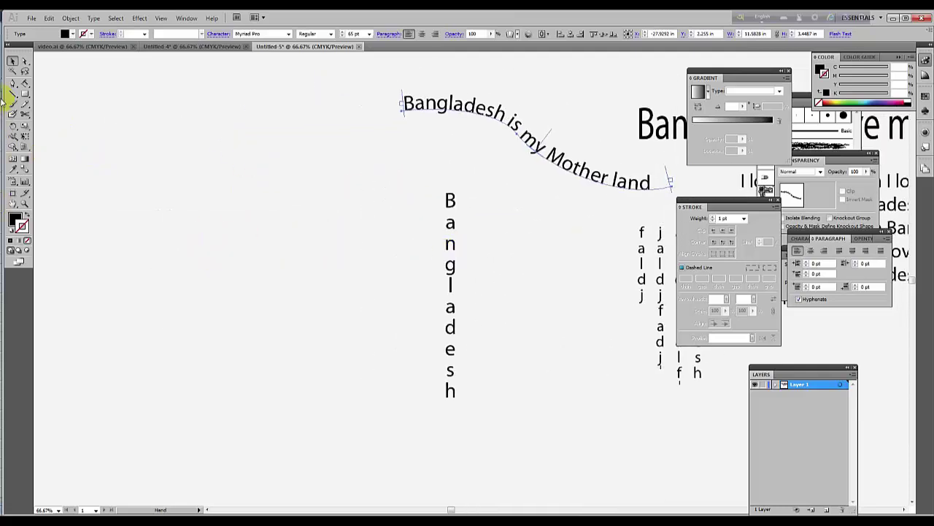
Draw an open wavy three-point Pen path about 11.56 in wide and 3.38 in high in the empty area, with black stroke and no fill
left_click(13, 86)
left_click(107, 242)
left_click_drag(244, 257, 284, 303)
left_click_drag(377, 311, 401, 305)
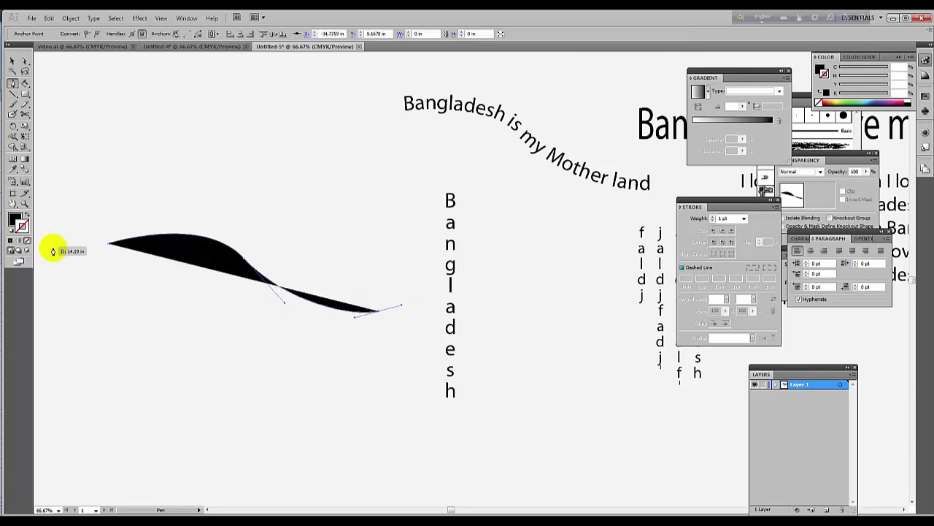
left_click(28, 215)
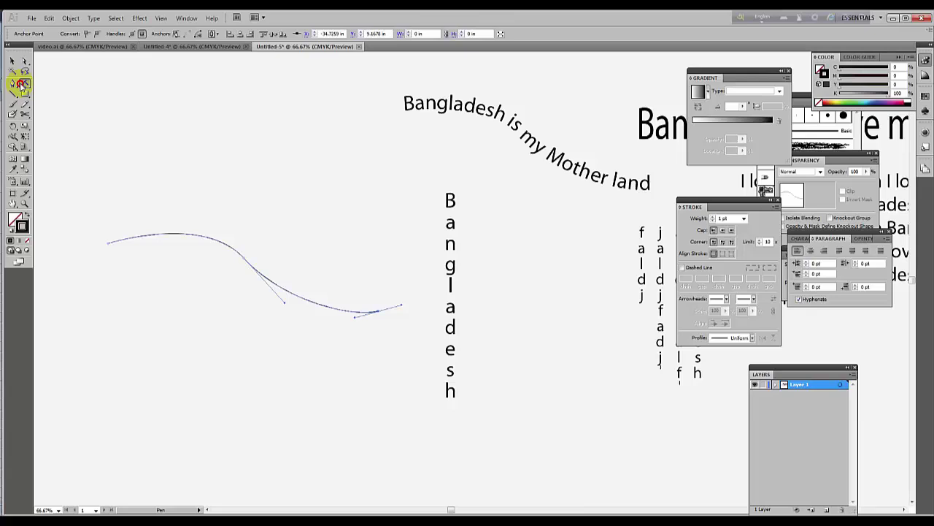
Enter "Bangladesh is my" along the new curve with Vertical Type on a Path, set it to 24 pt, and append "country"
left_click_drag(25, 84, 94, 136)
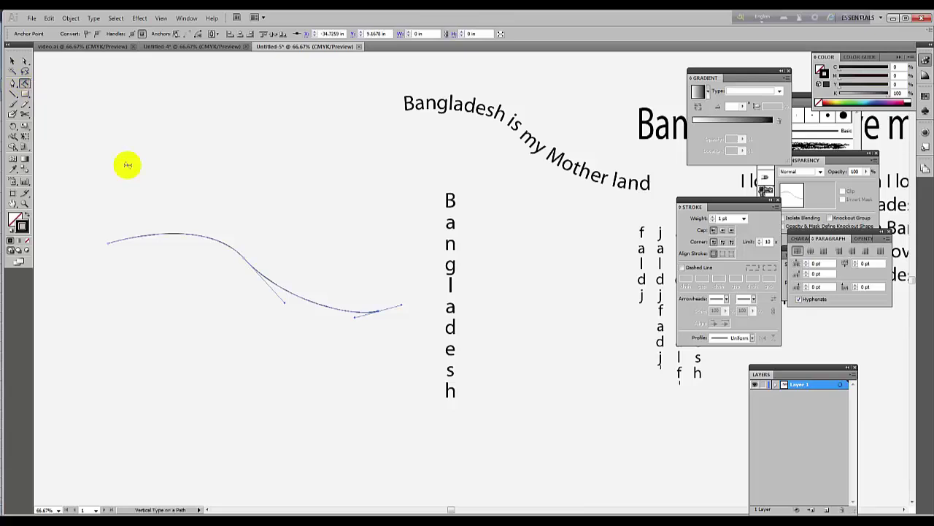
left_click(111, 242)
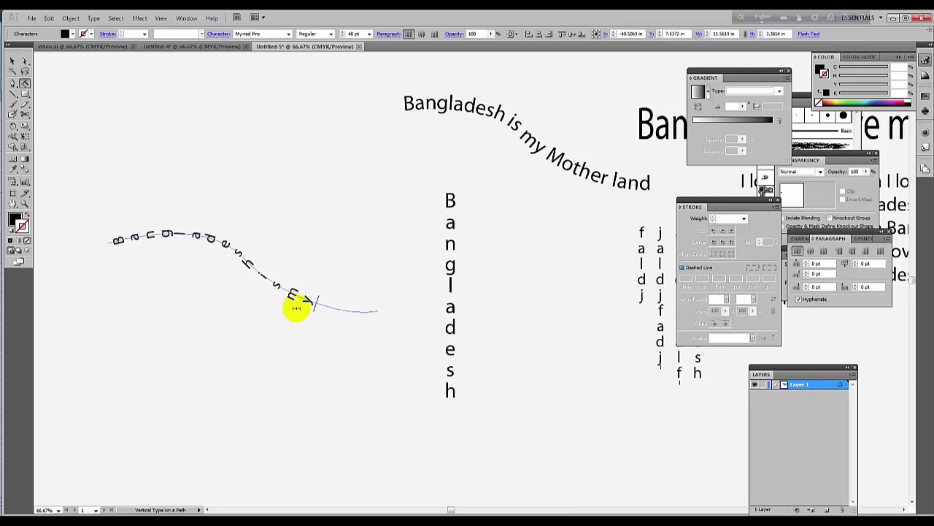
left_click_drag(313, 302, 71, 224)
left_click(369, 34)
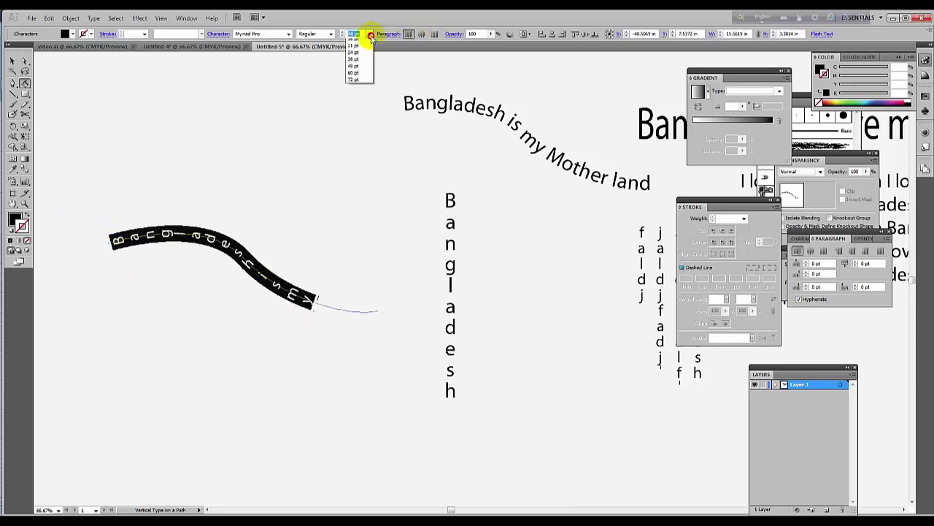
left_click(354, 125)
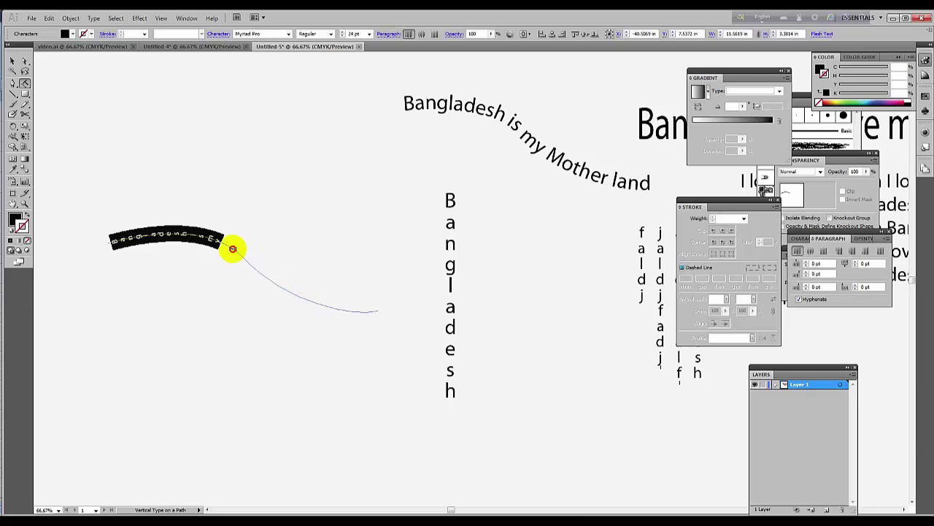
left_click(226, 244)
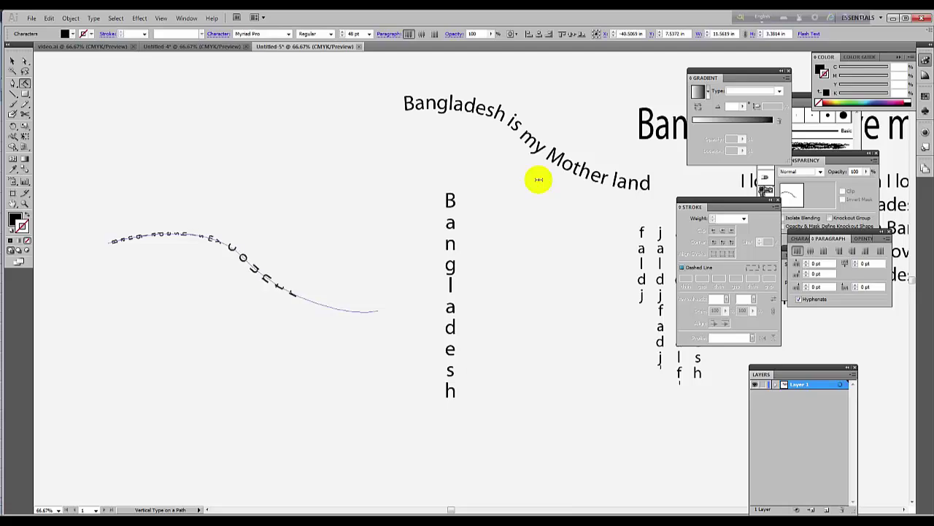
Set the font size of the whole vertical path text to 36 pt and deselect it
left_click_drag(328, 309, 109, 234)
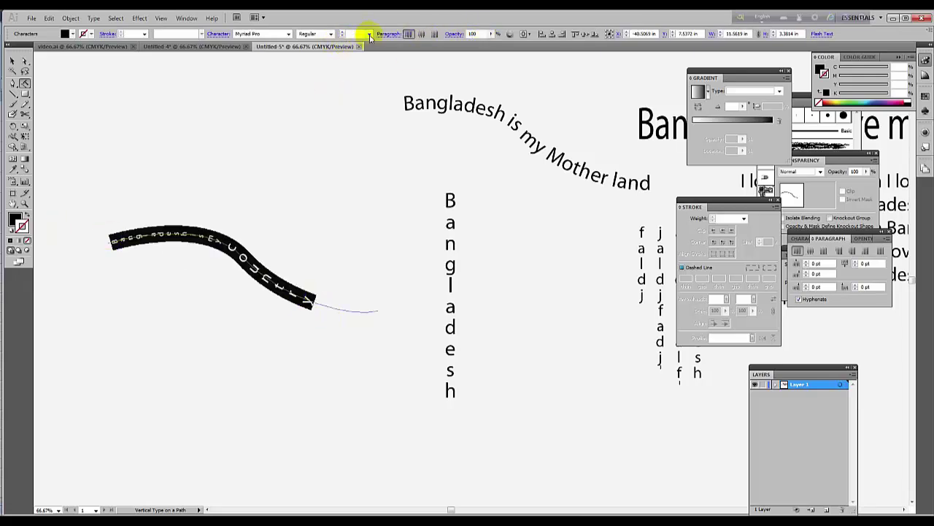
left_click(370, 35)
left_click(357, 132)
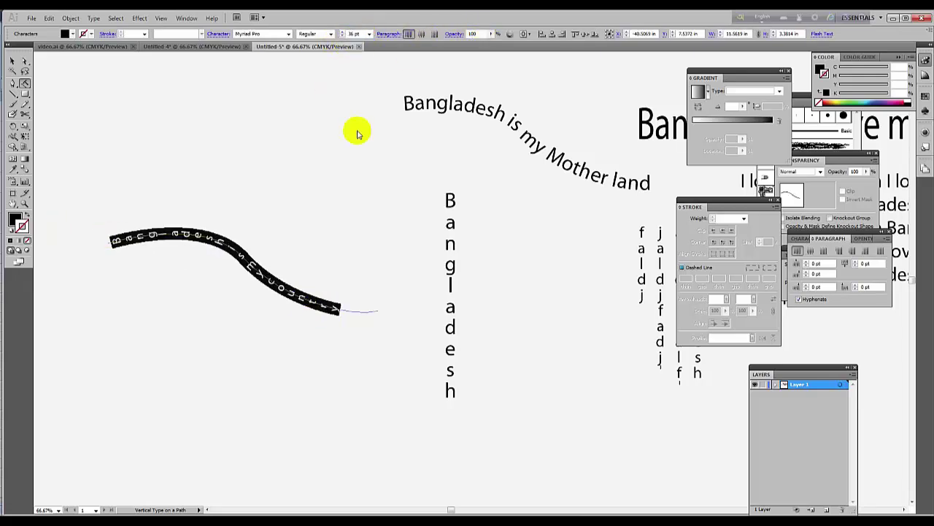
left_click(12, 62)
left_click(287, 189)
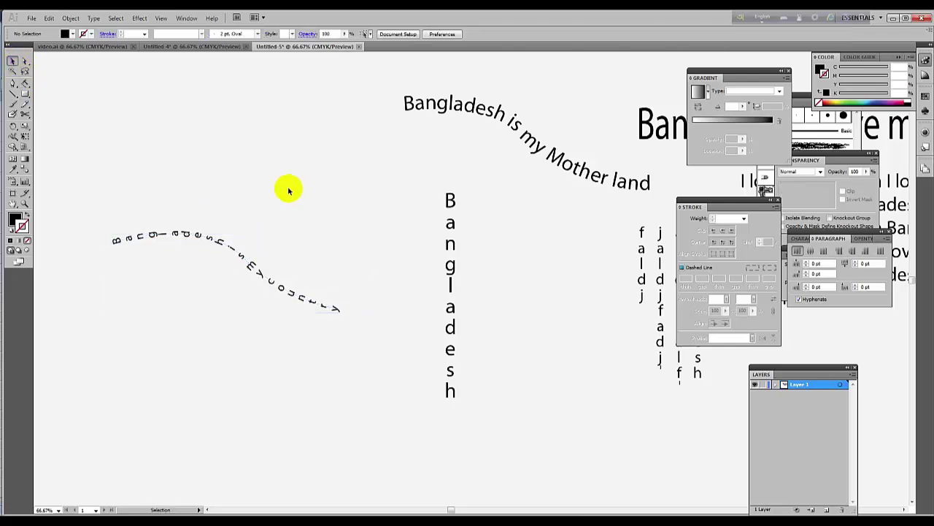
Move the vertical path text and "Bangladesh is my Mother land" closer together, and paste the text "I love Bangladesh"
mouse_move(215, 253)
left_mouse_down()
mouse_move(251, 222)
mouse_move(248, 213)
left_mouse_up()
left_click_drag(441, 109, 285, 110)
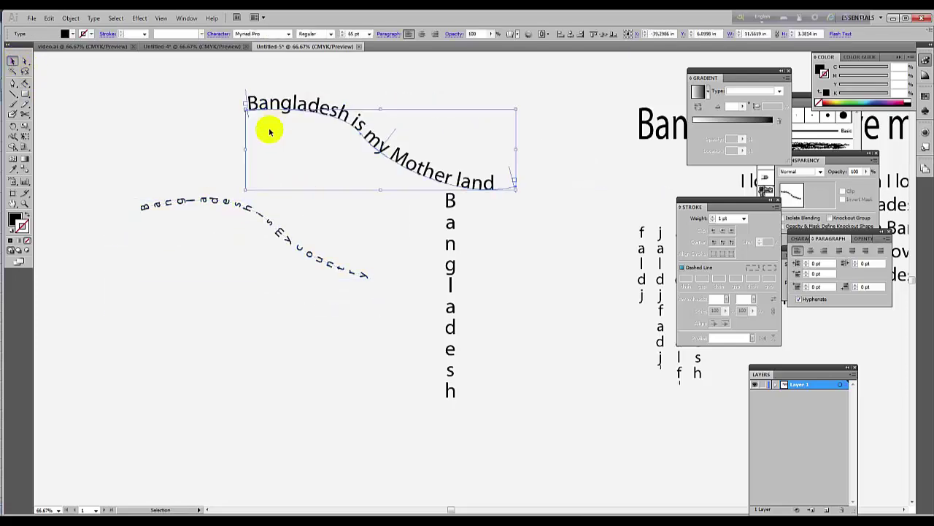
left_click_drag(27, 73, 74, 107)
key("ctrl+v")
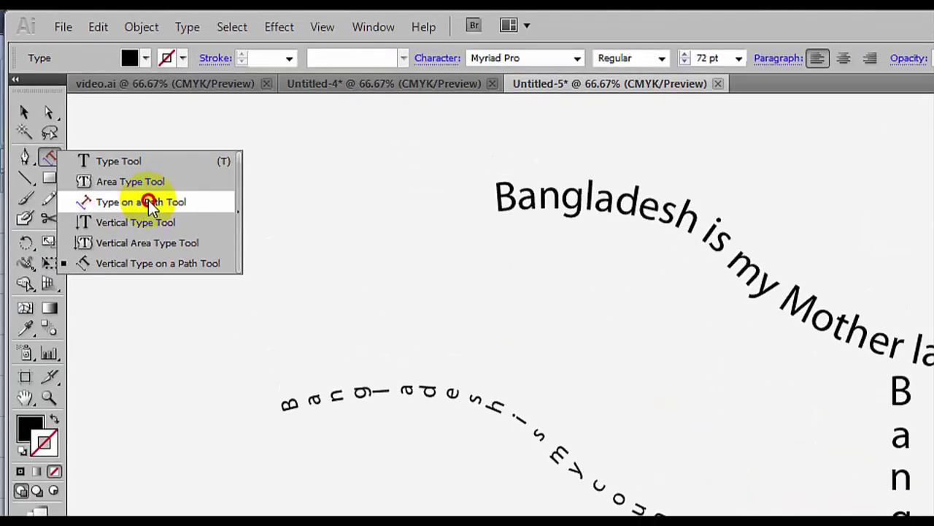
Shift "Bangladesh is my Mother land" slightly up and to the left, and move the vertical path text further left
left_click(149, 202)
left_click(25, 112)
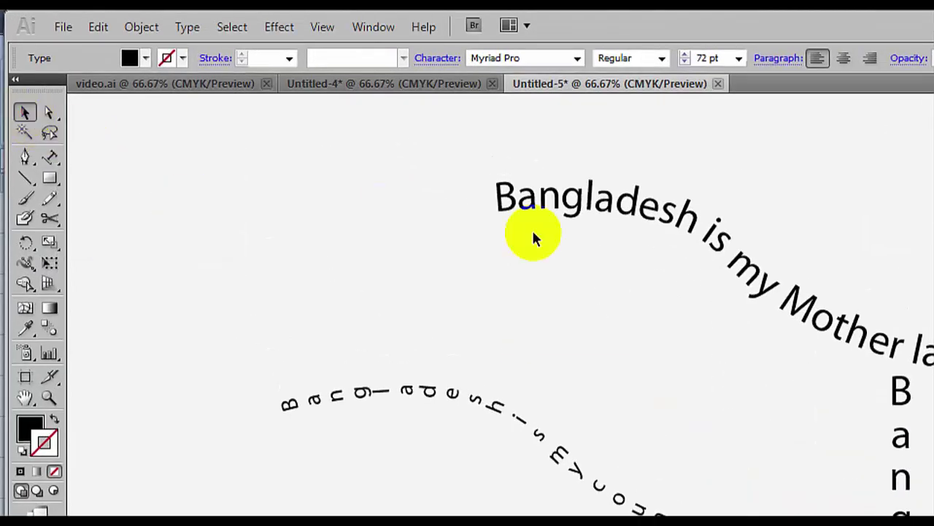
left_click(539, 209)
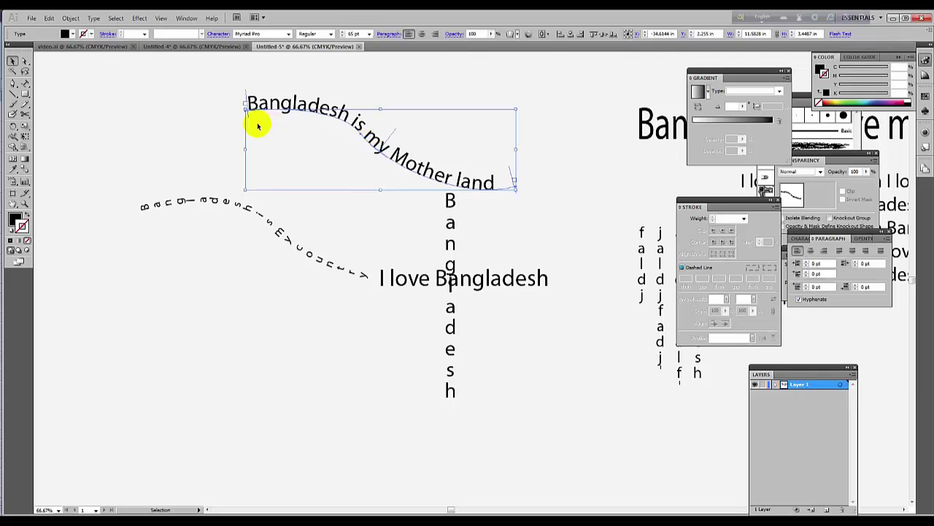
left_click_drag(312, 111, 378, 125)
left_click_drag(465, 167, 372, 136)
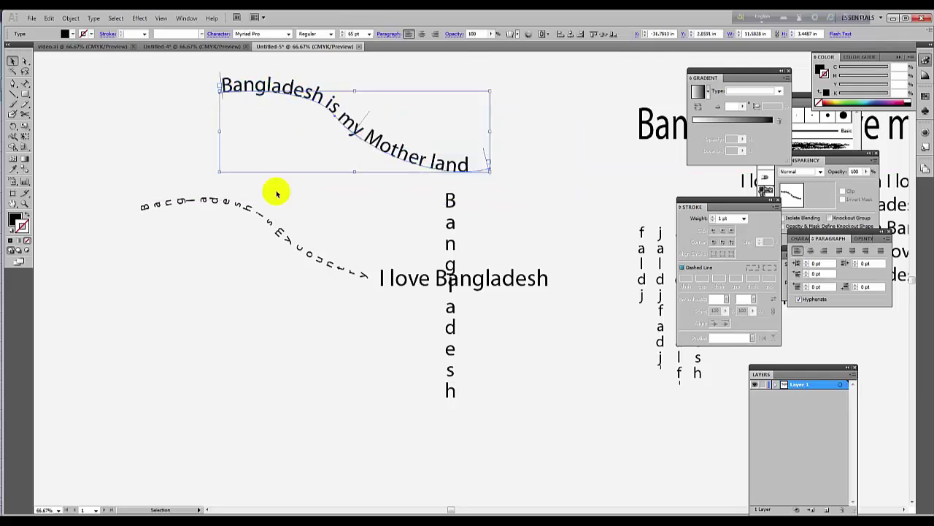
left_click(248, 213)
Compare the vertical path text with the regular path text by selecting each in turn
left_click_drag(25, 87, 88, 140)
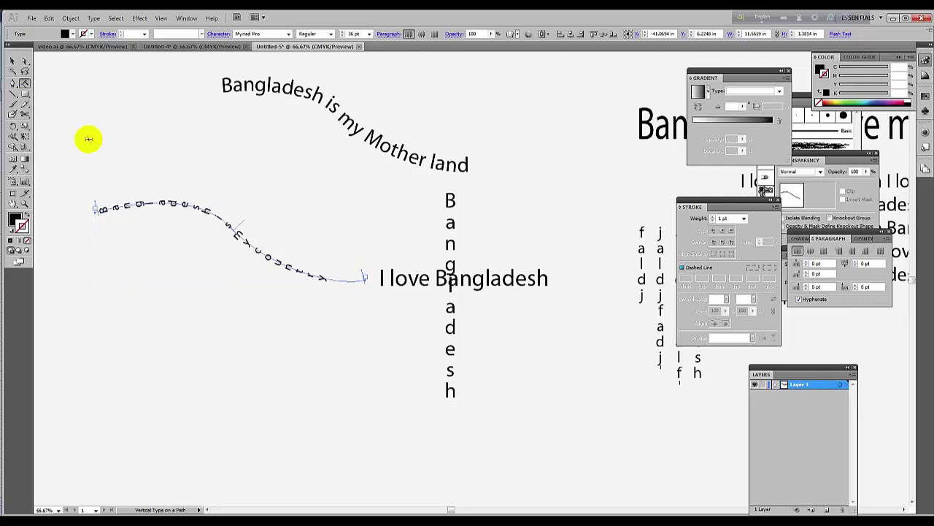
left_click(13, 62)
left_click(261, 93)
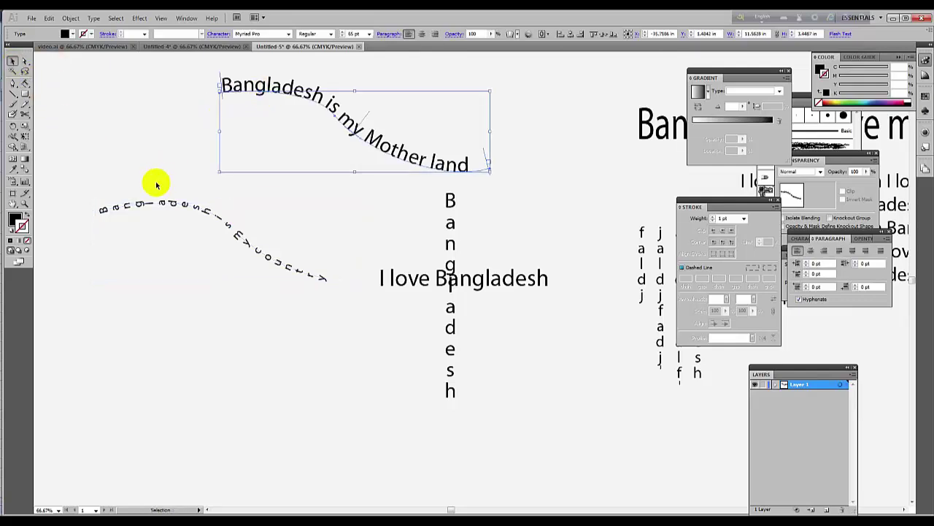
left_click(116, 208)
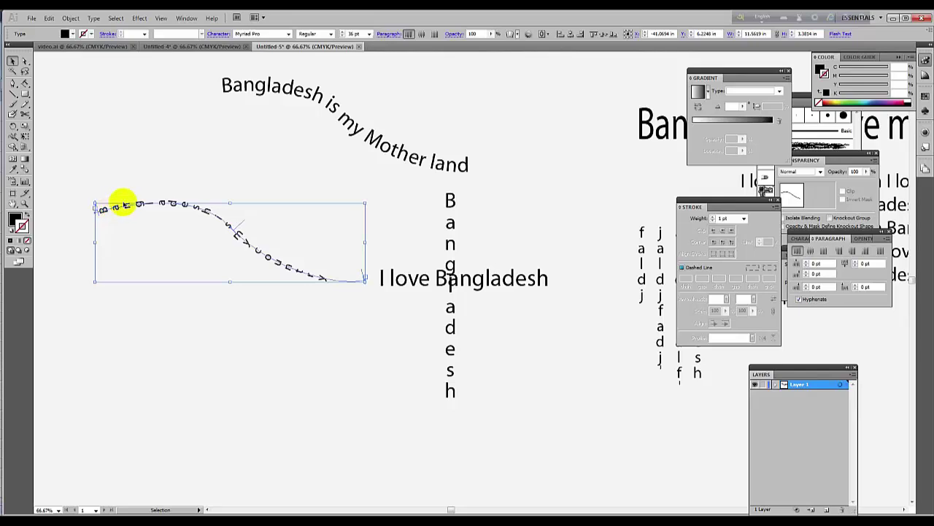
left_click(124, 176)
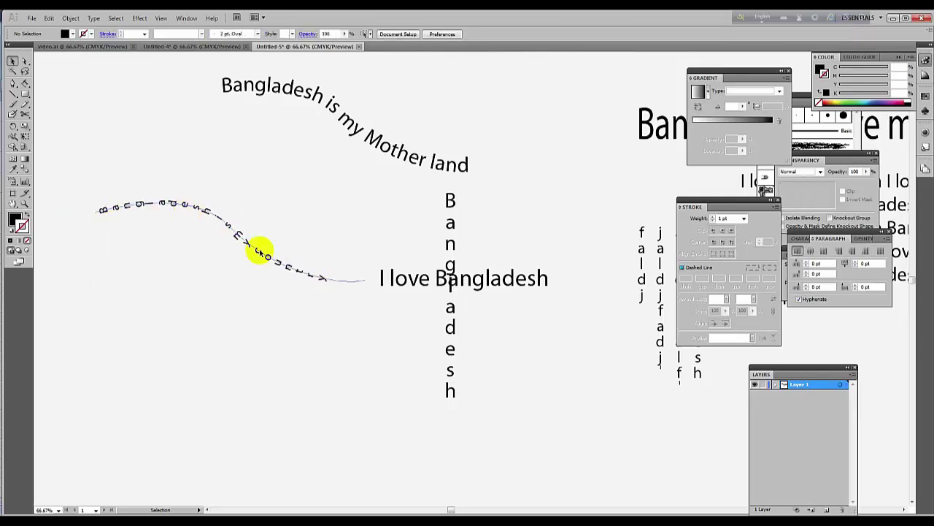
left_click(313, 273)
Move the "I love Bangladesh" text below the vertical path text and activate the Vertical Type on a Path tool
left_click_drag(487, 284, 312, 373)
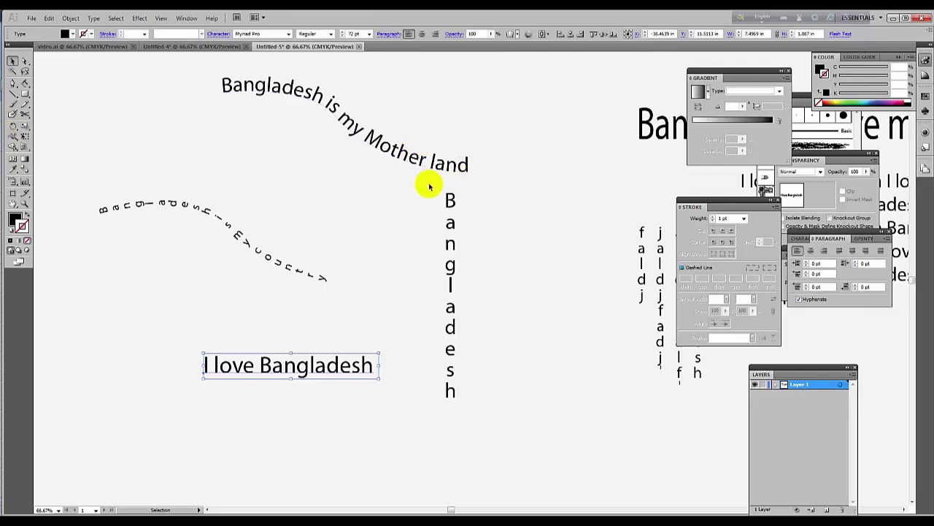
key("ctrl+minus")
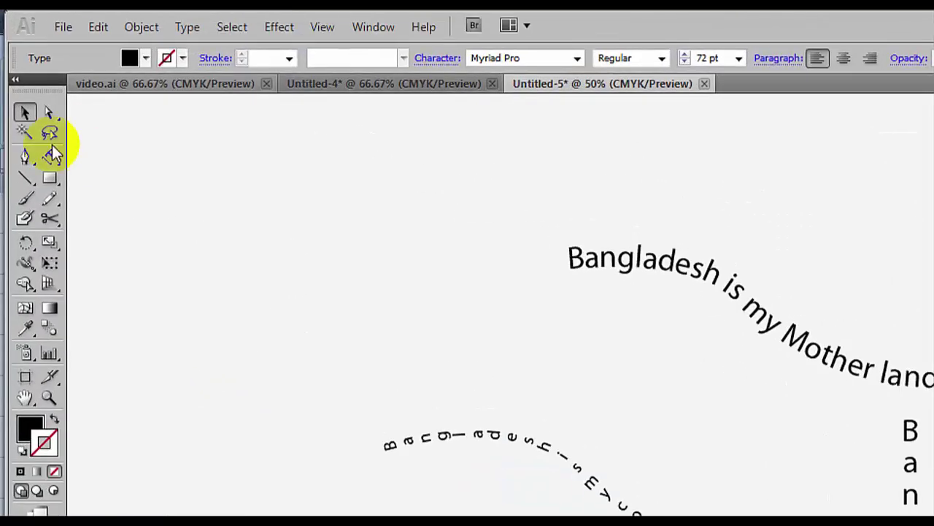
left_click_drag(25, 83, 51, 83)
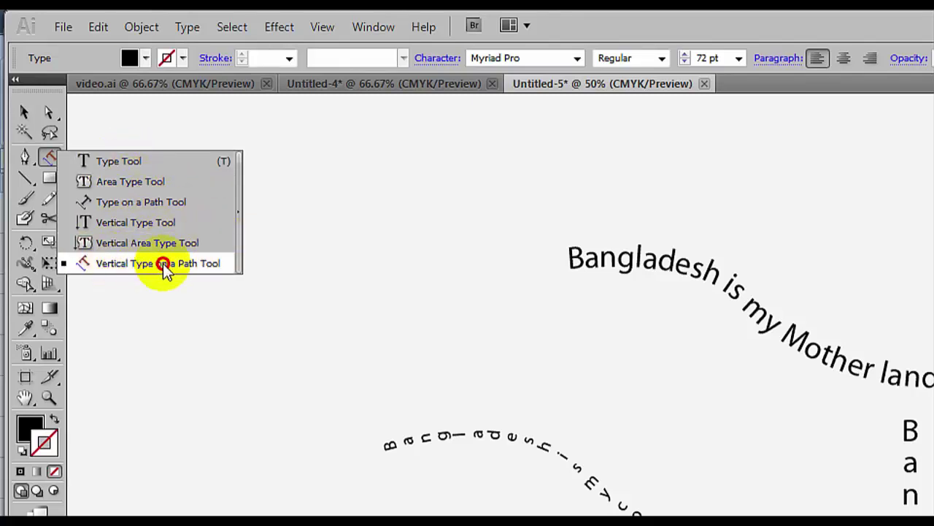
left_click(194, 265)
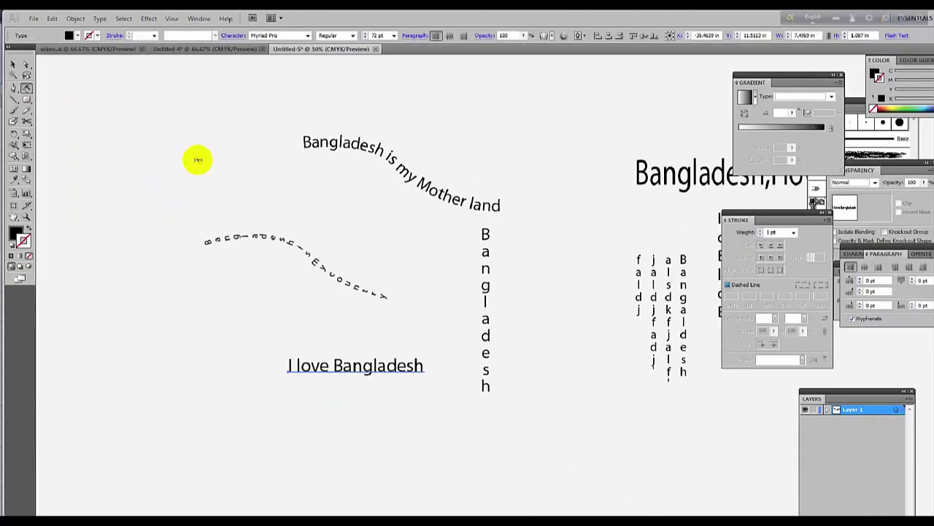